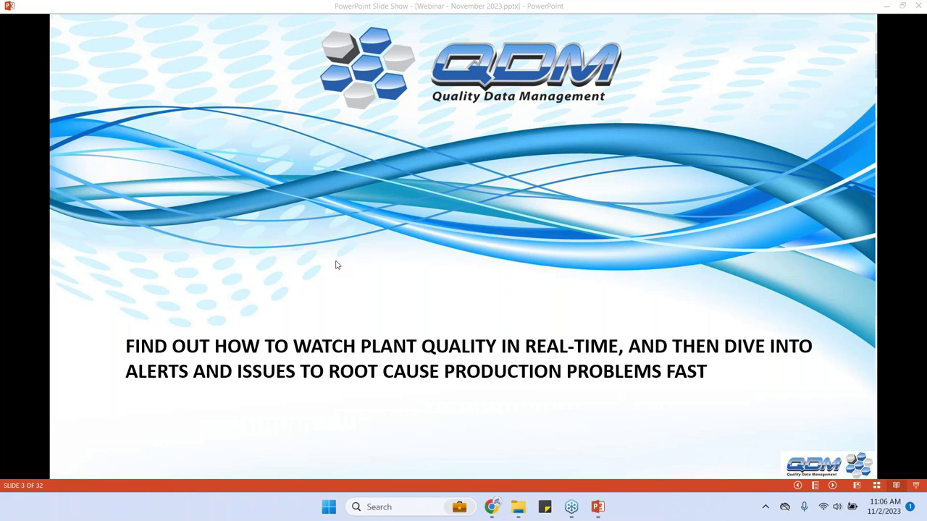
left_click(427, 288)
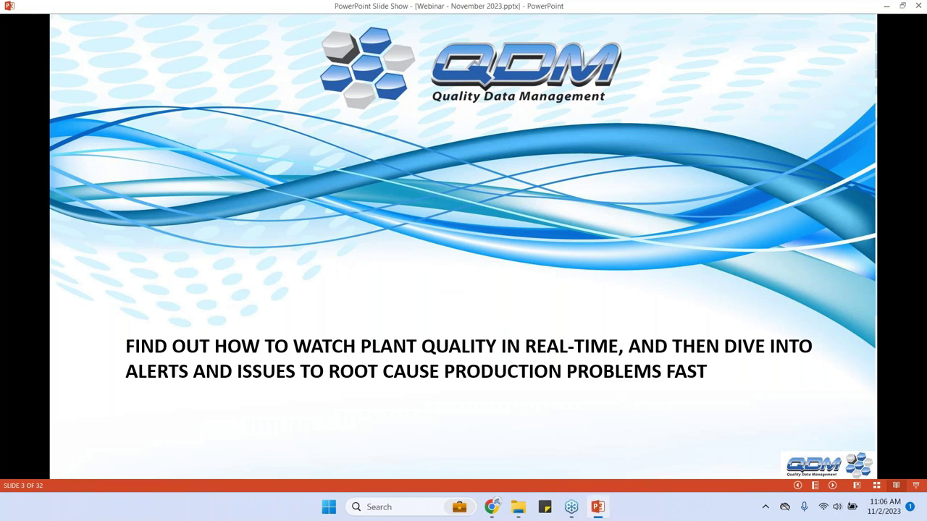
left_click(554, 380)
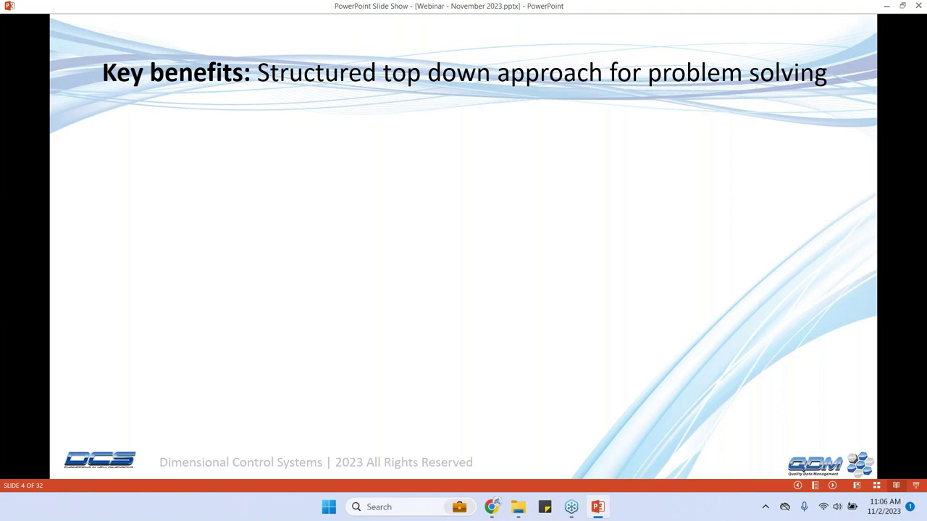
key("Right")
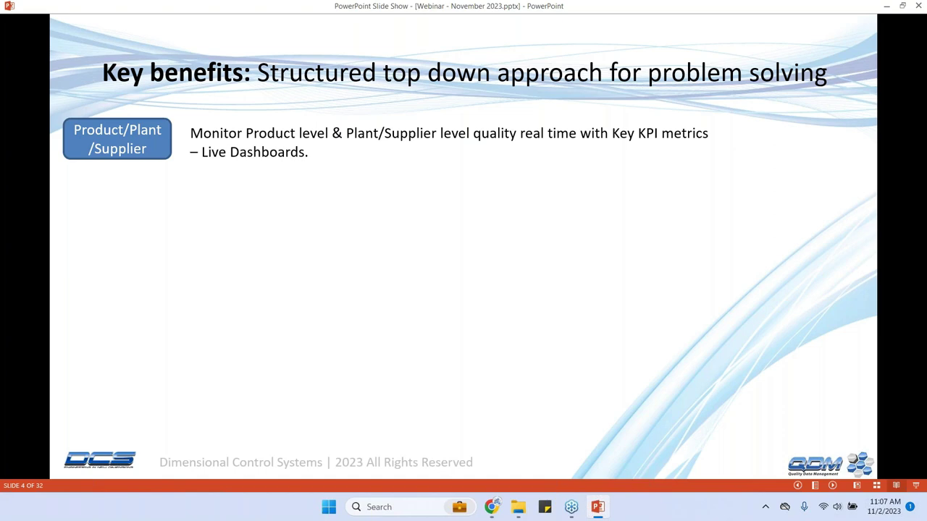
left_click(458, 245)
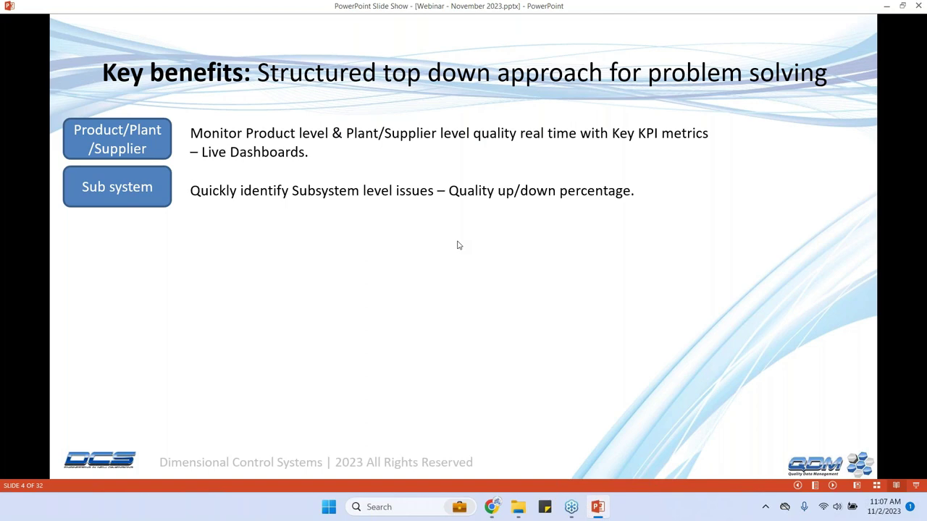
key("Right")
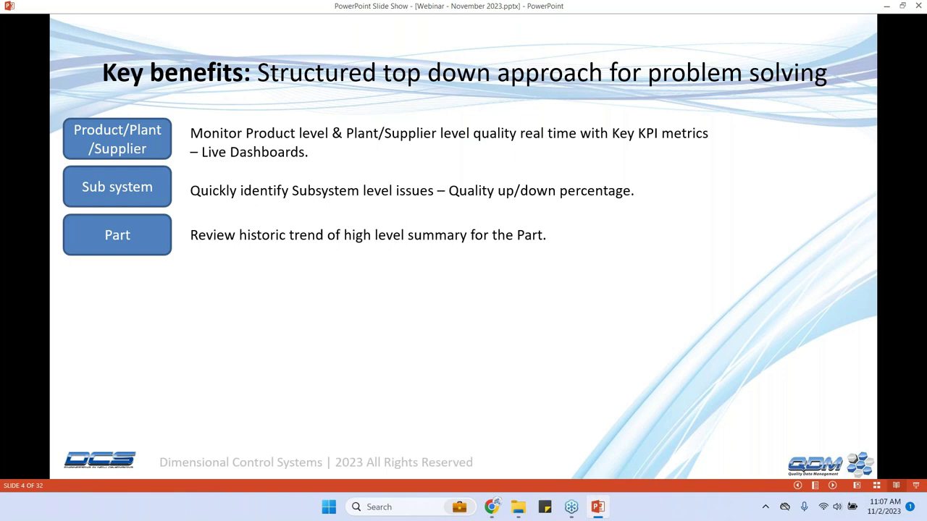
key("Right")
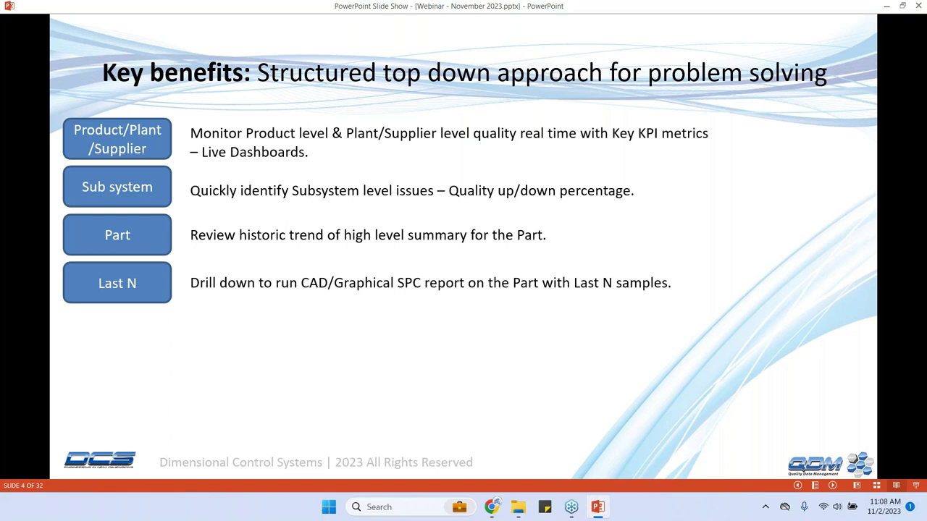
key("Right")
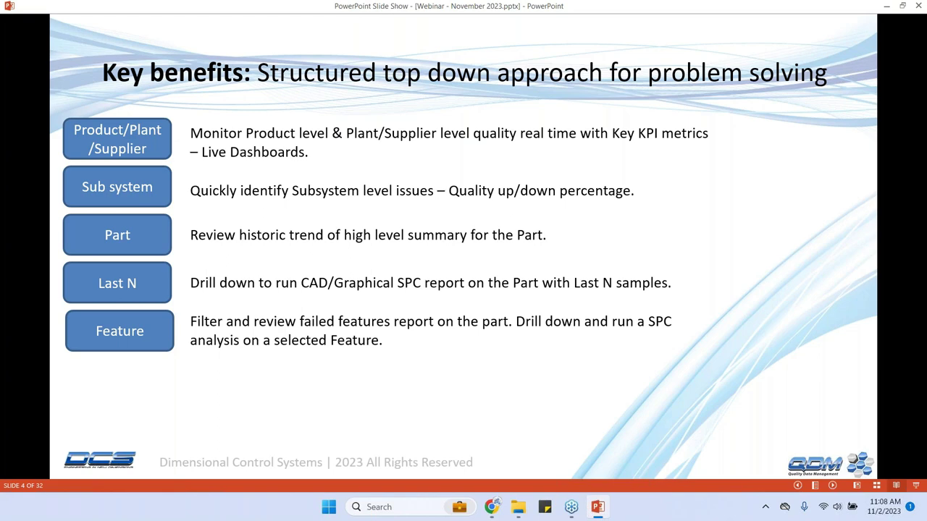
key("Right")
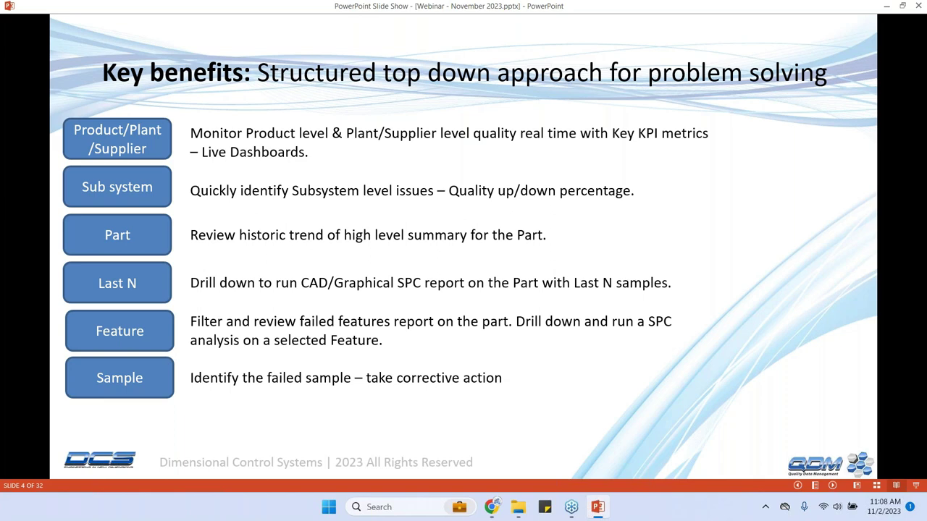
key("Right")
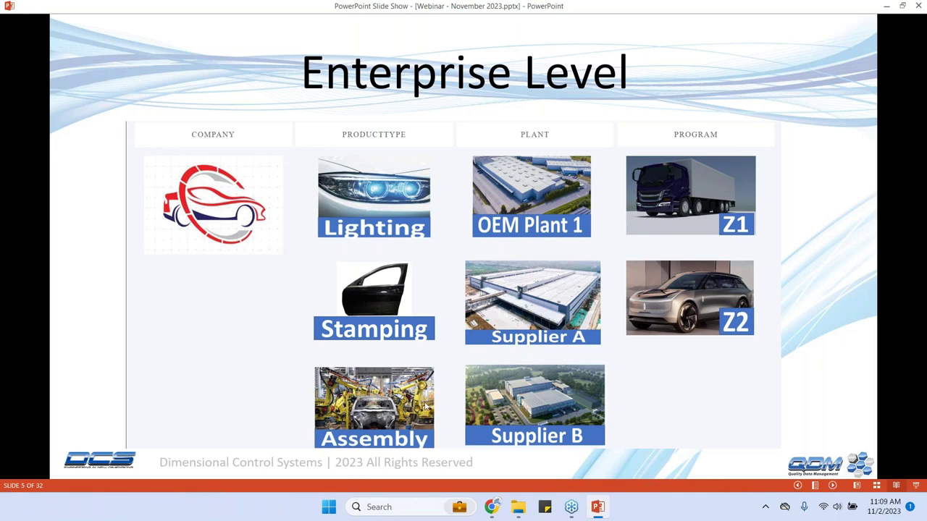
Switch to the QDM site in Chrome, sign out, and sign back in with the saved credentials.
left_click(492, 507)
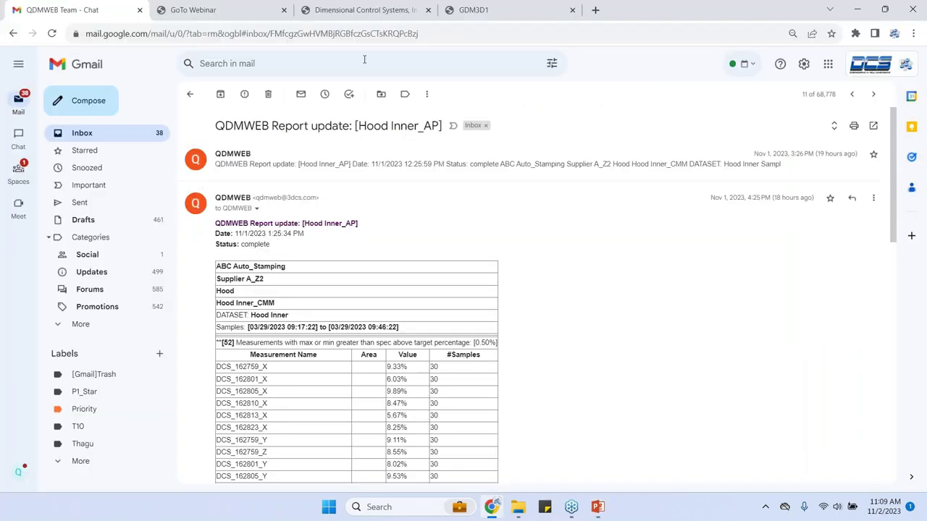
left_click(369, 10)
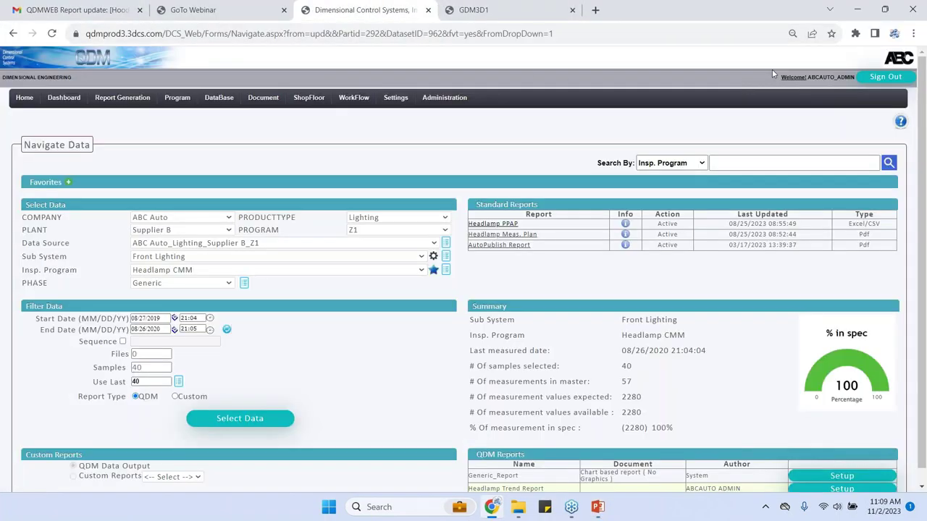
left_click(898, 80)
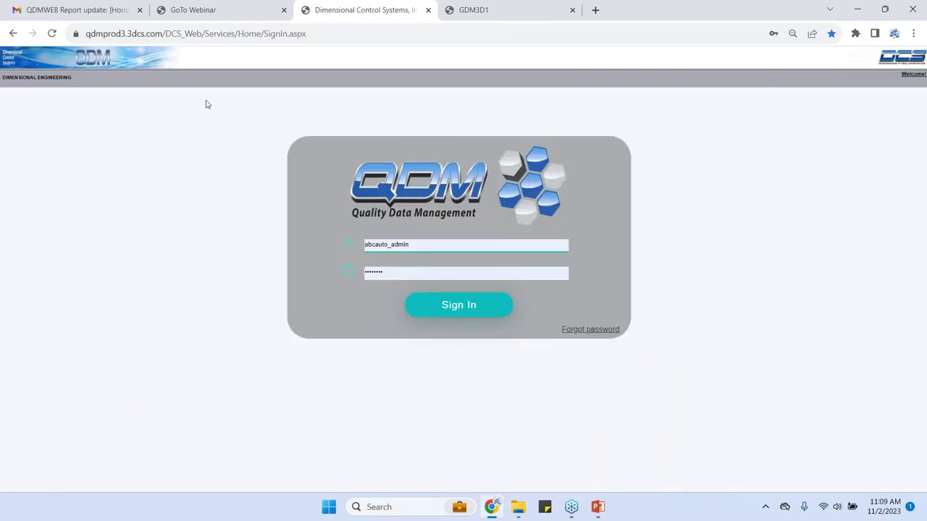
left_click(460, 306)
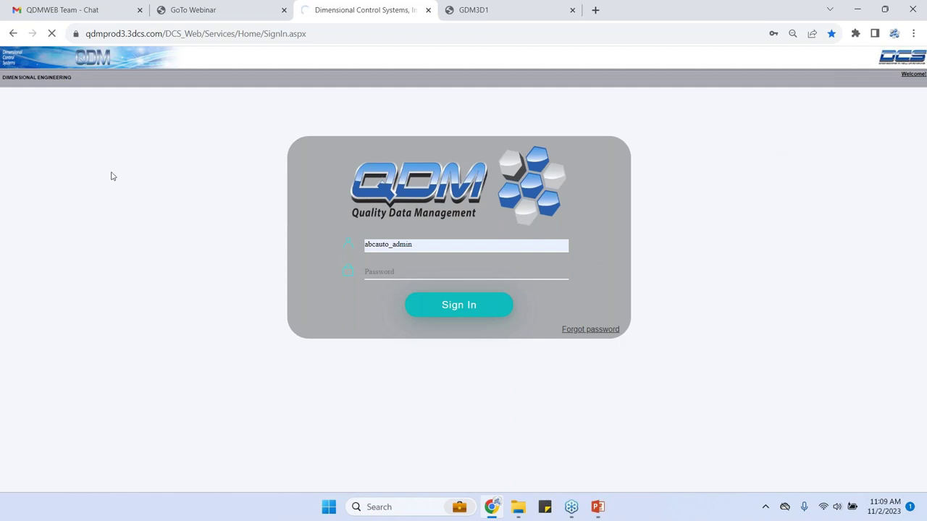
Open the Quality Dashboard-Last Part page and choose the Z1 program to show its high level reports.
mouse_move(64, 97)
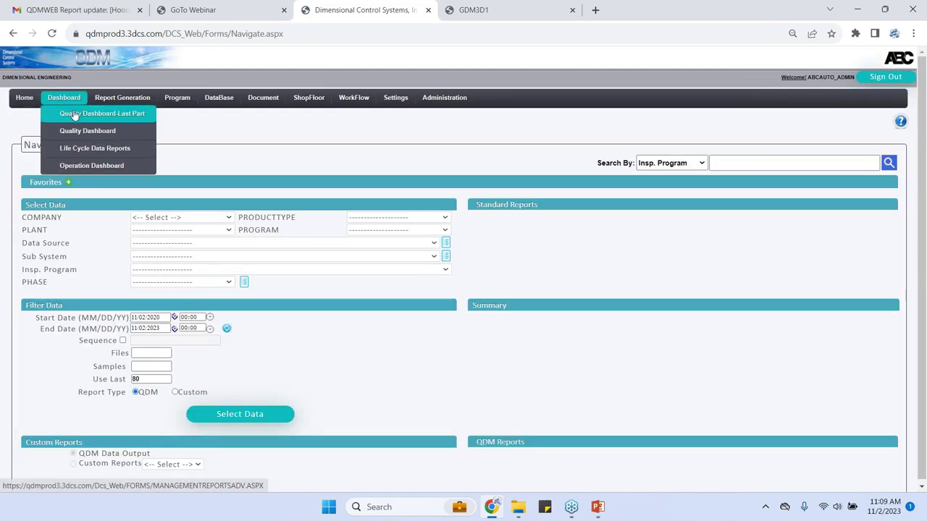
left_click(75, 116)
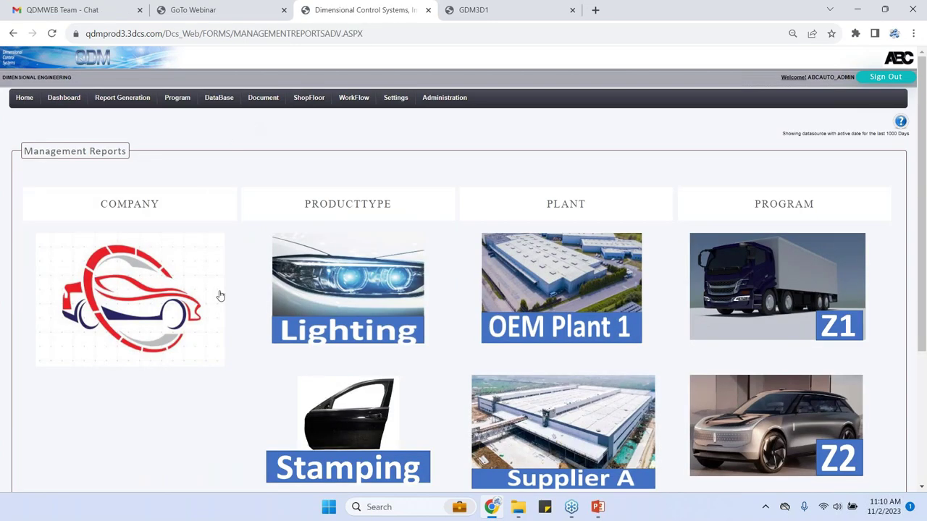
scroll(243, 291, "down", 3)
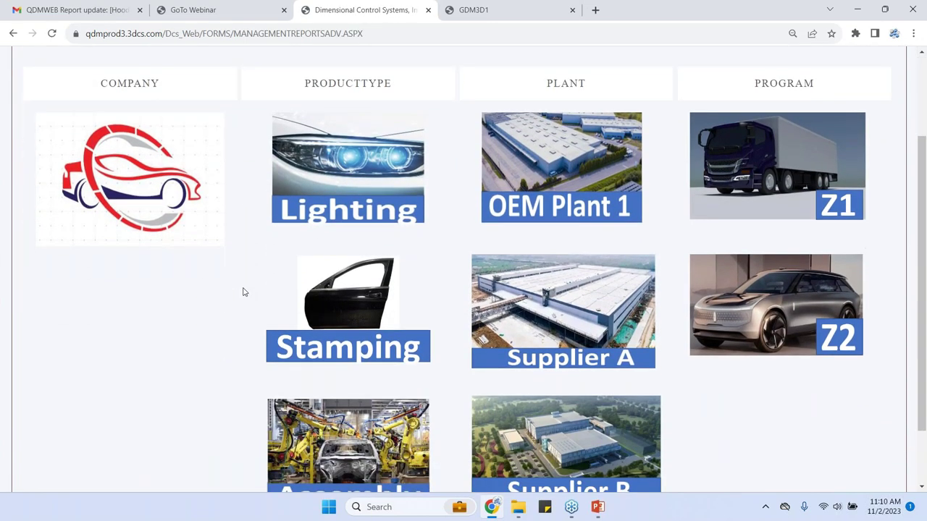
scroll(243, 292, "down", 1)
scroll(244, 291, "up", 1)
scroll(243, 292, "up", 1)
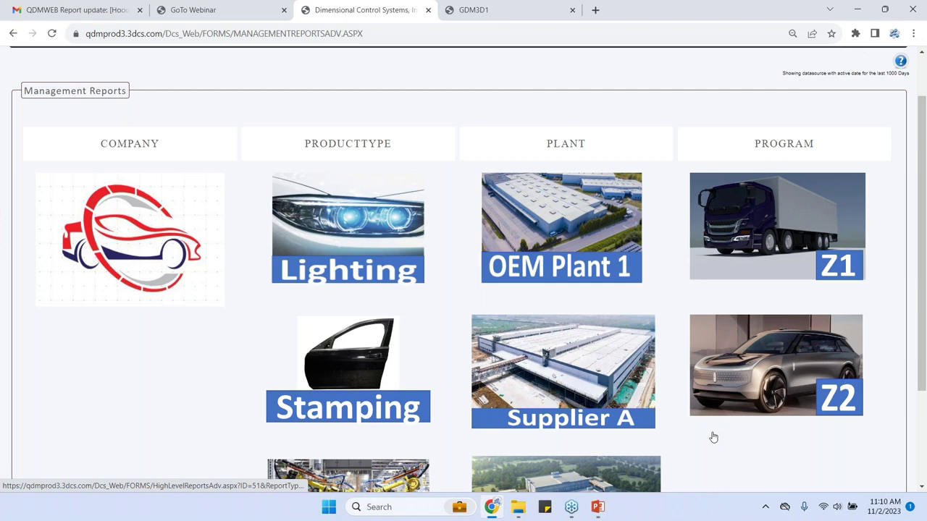
left_click(771, 232)
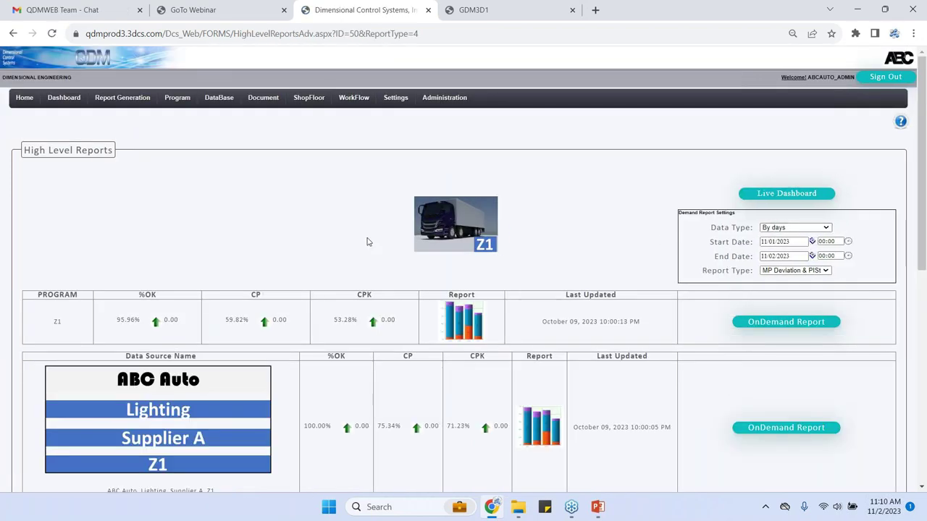
Examine the %OK, CP and CPK values of the Z1 program and each of its Lighting and Stamping data sources.
scroll(258, 239, "down", 1)
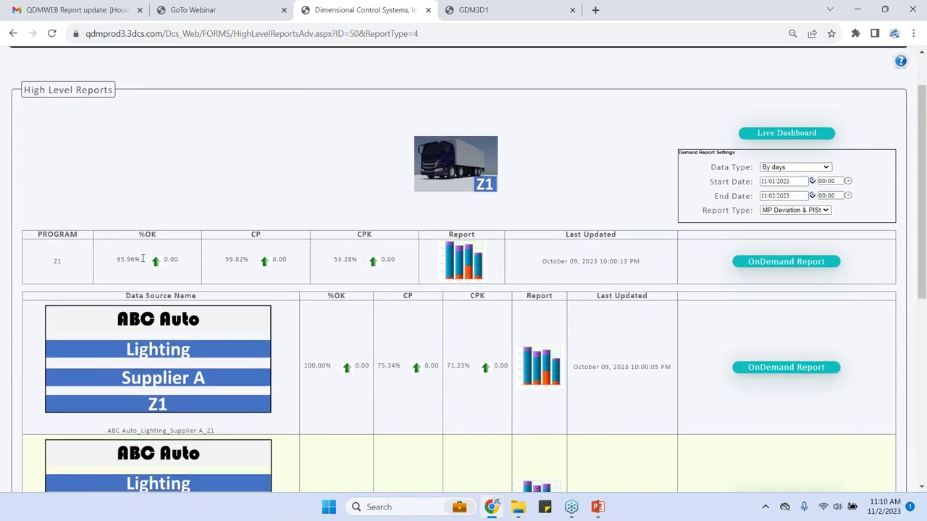
left_click_drag(143, 259, 124, 257)
scroll(360, 239, "down", 1)
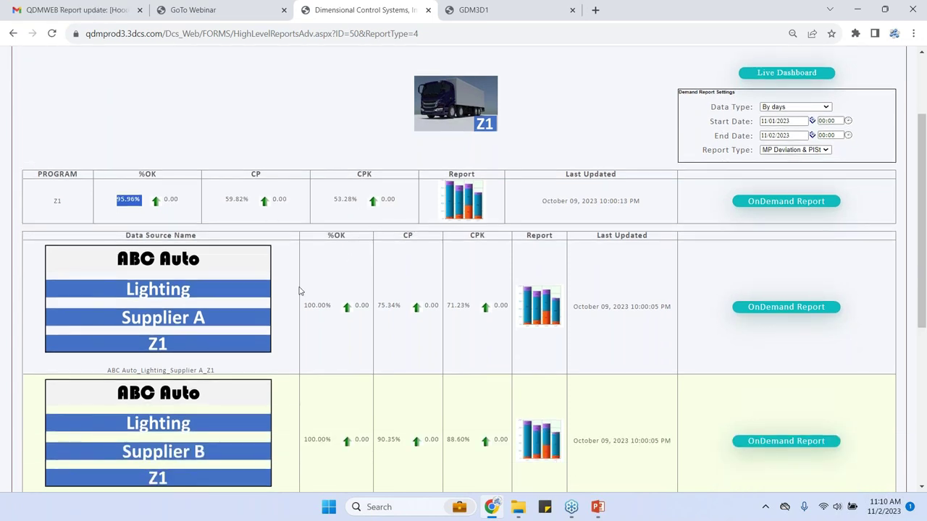
scroll(283, 288, "down", 1)
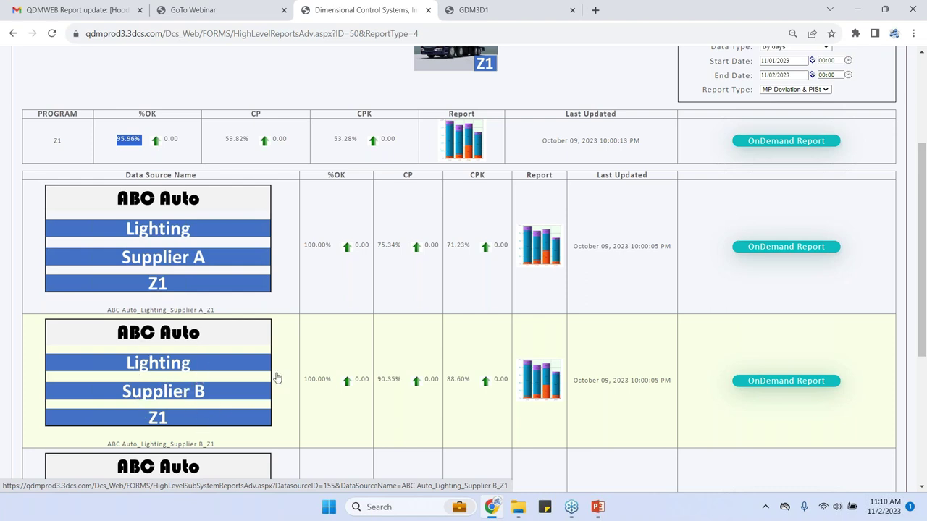
scroll(275, 376, "down", 2)
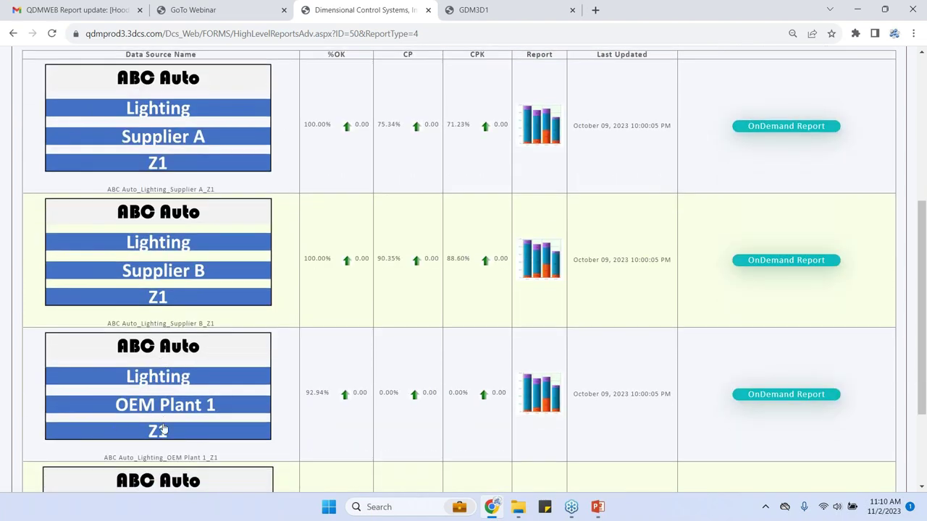
scroll(167, 401, "down", 2)
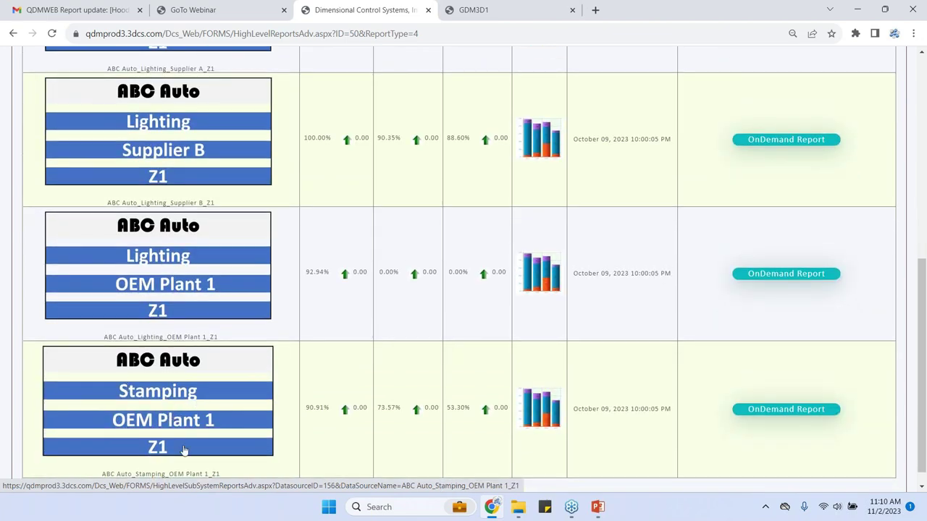
scroll(212, 402, "down", 1)
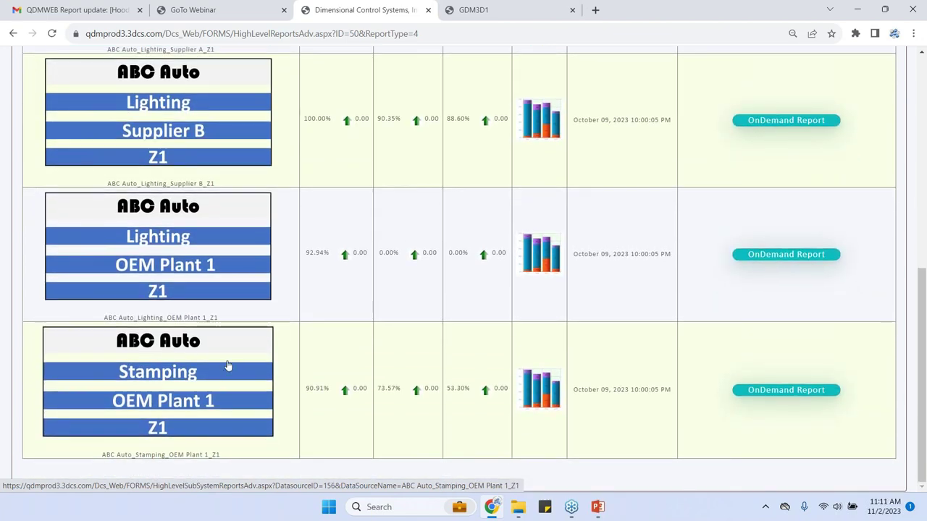
scroll(238, 362, "up", 3)
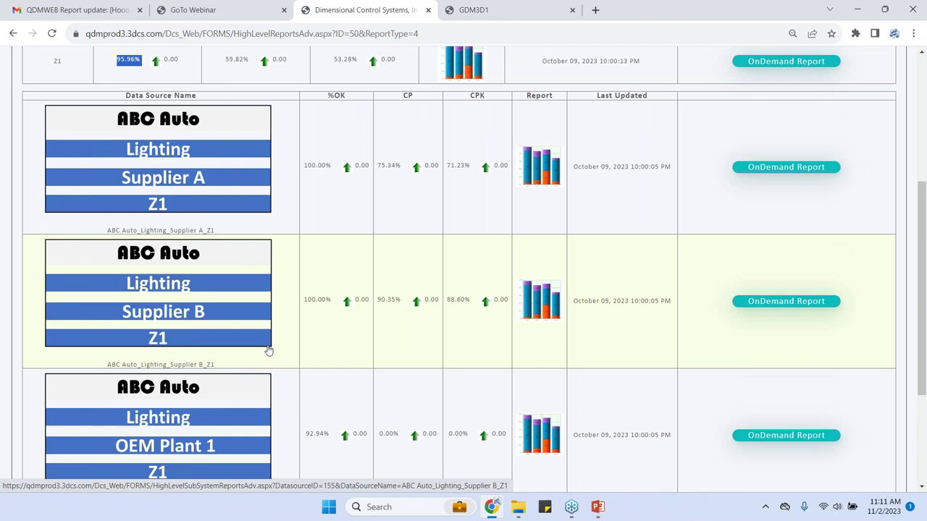
scroll(289, 301, "up", 1)
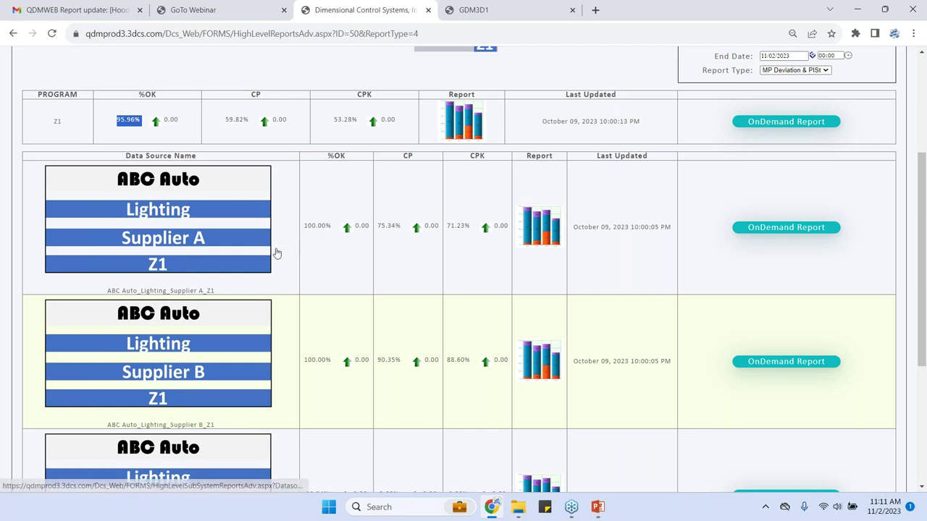
scroll(271, 266, "down", 2)
scroll(272, 267, "down", 2)
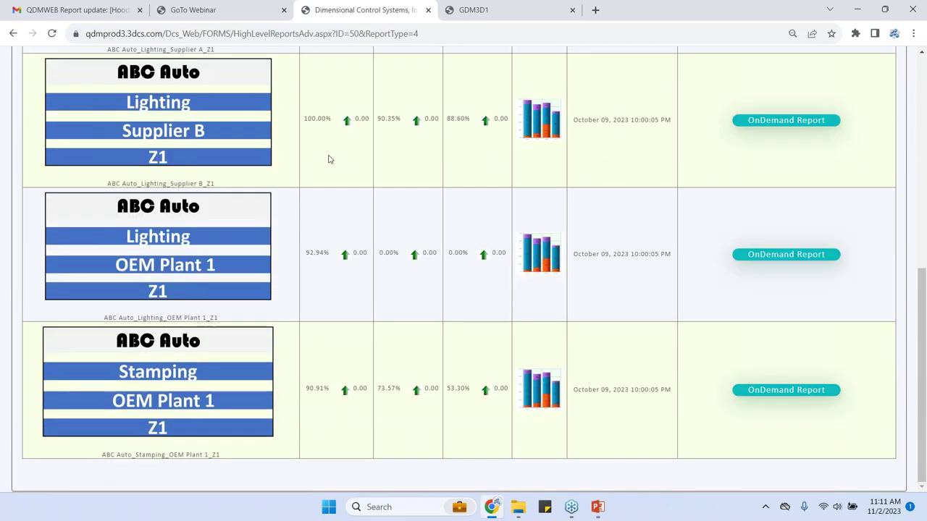
scroll(322, 138, "up", 2)
scroll(331, 306, "down", 2)
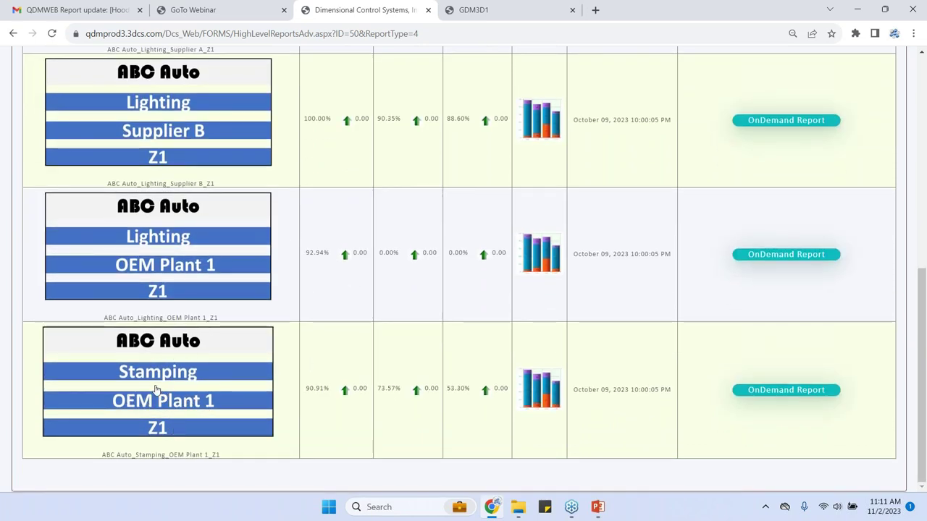
double_click(311, 389)
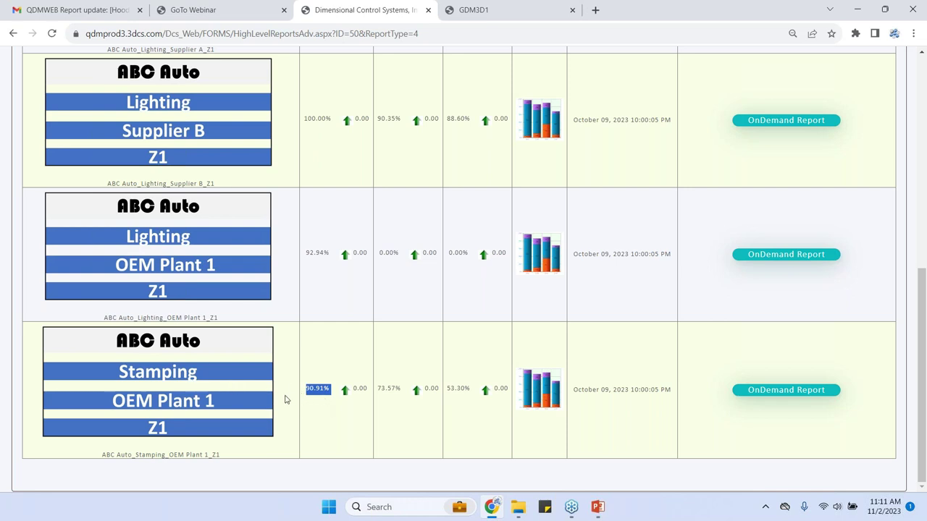
left_click(286, 399)
View the subsystem report of the Stamping OEM Plant 1 data source and return to the Z1 high level reports.
left_click(152, 390)
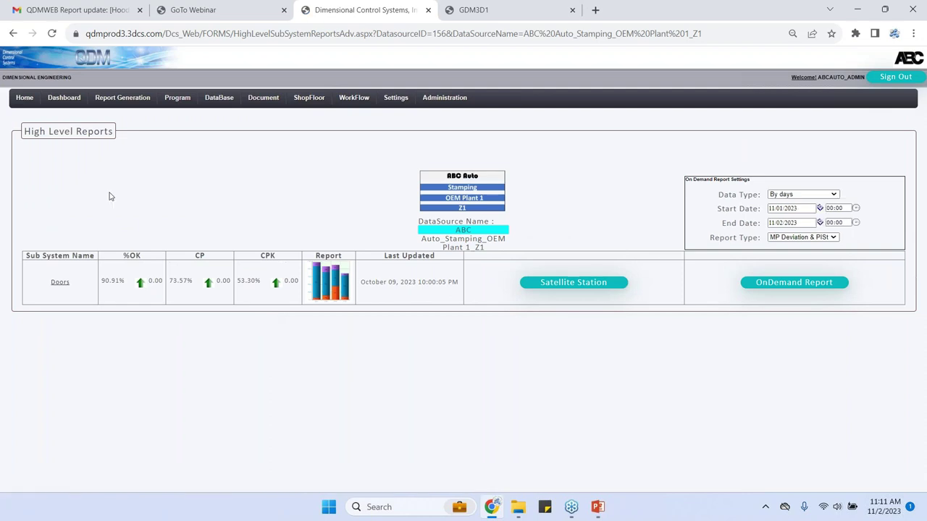
left_click(64, 283)
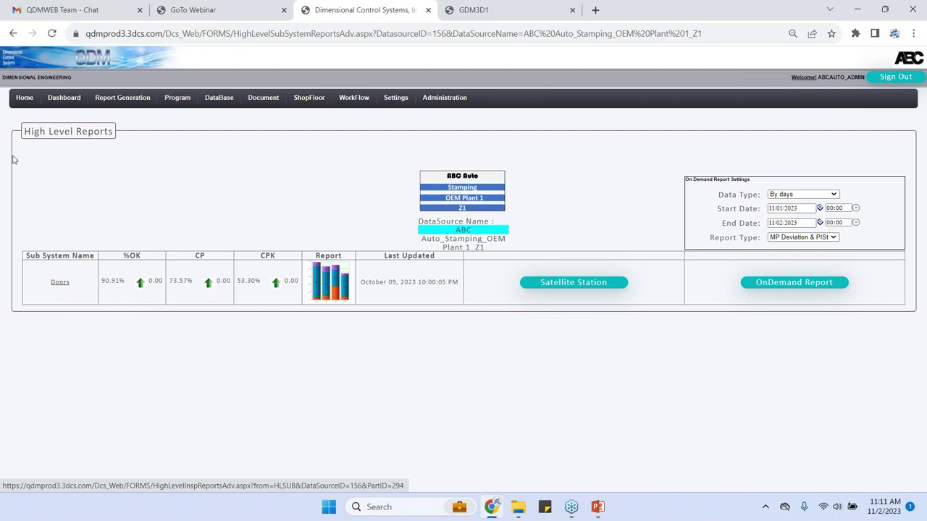
left_click(13, 36)
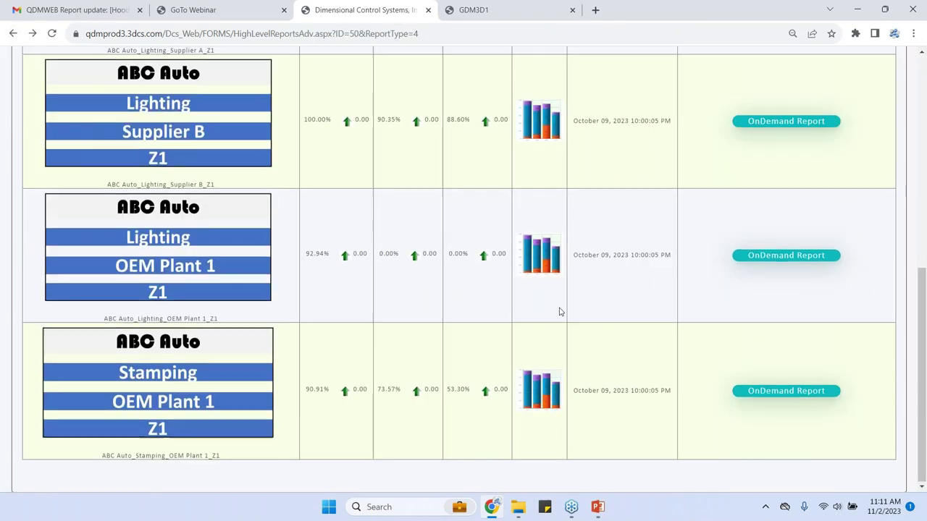
Open the Z1 program's live dashboard and examine its PIST chart and inspection program list.
scroll(559, 311, "up", 5)
scroll(463, 269, "up", 2)
scroll(793, 178, "up", 1)
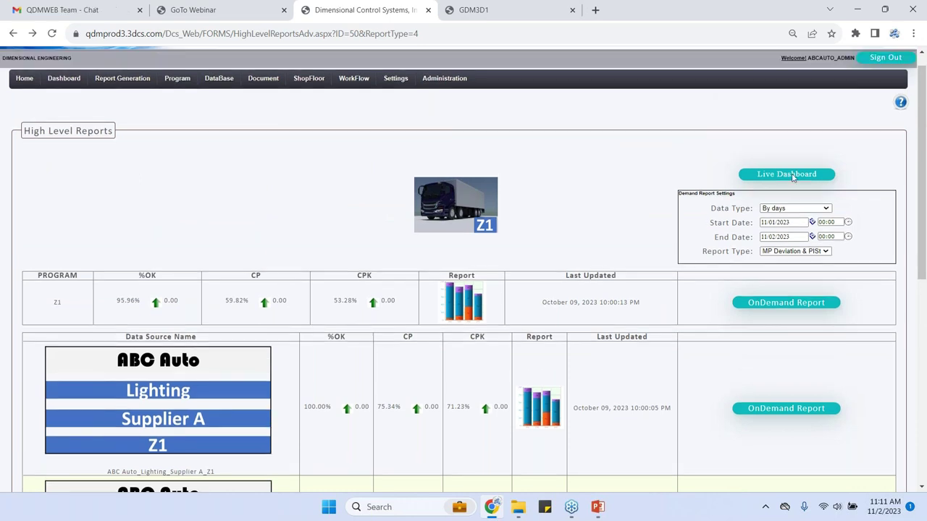
left_click(793, 179)
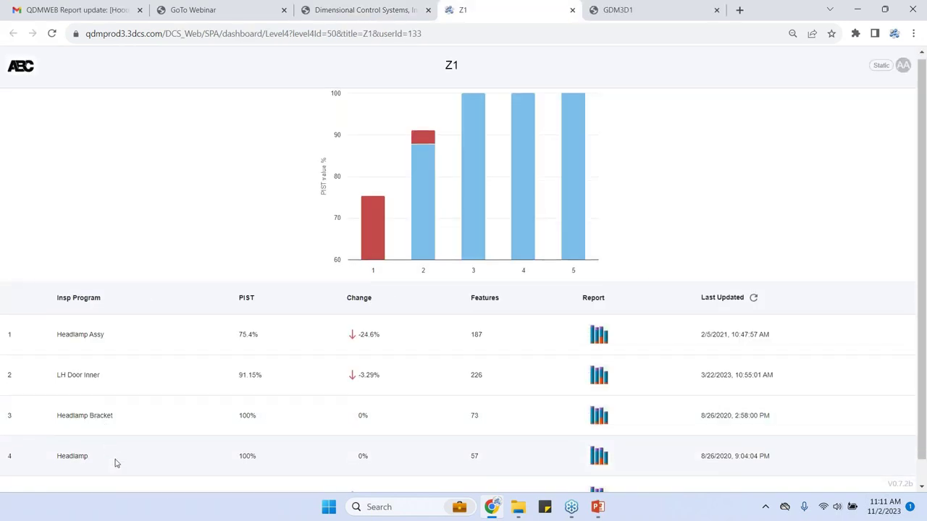
scroll(116, 463, "down", 1)
scroll(116, 463, "up", 1)
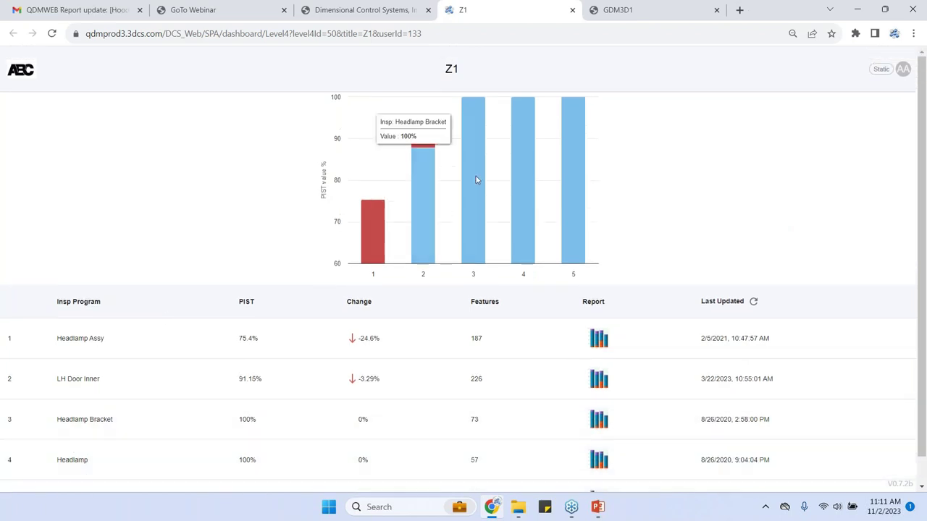
Open the LH Door Inner report from the Z1 live dashboard, examine its PIST chart and sample list, and close it.
mouse_move(465, 241)
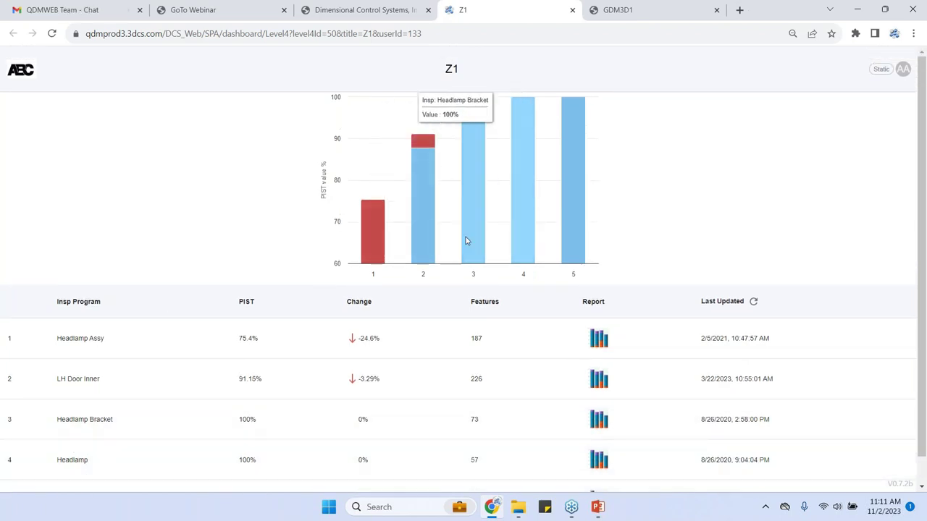
left_click(601, 382)
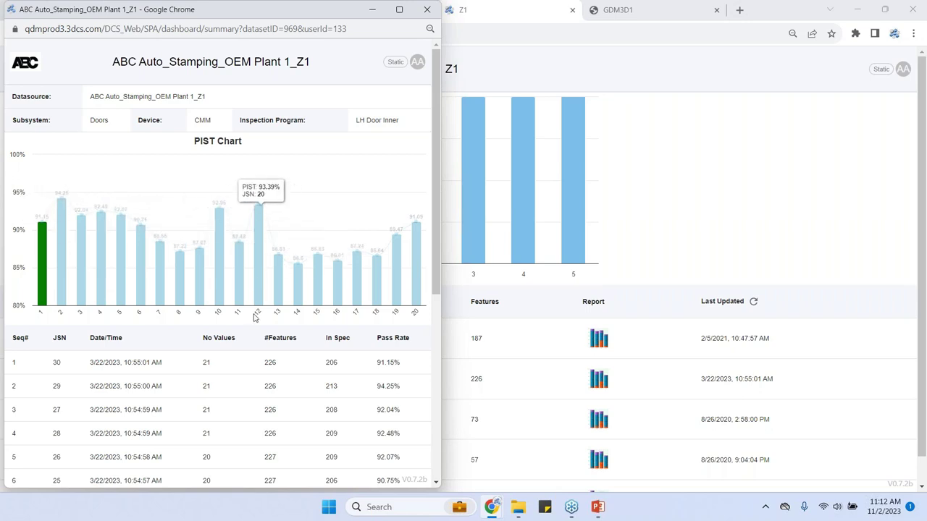
scroll(256, 319, "down", 3)
scroll(256, 323, "up", 3)
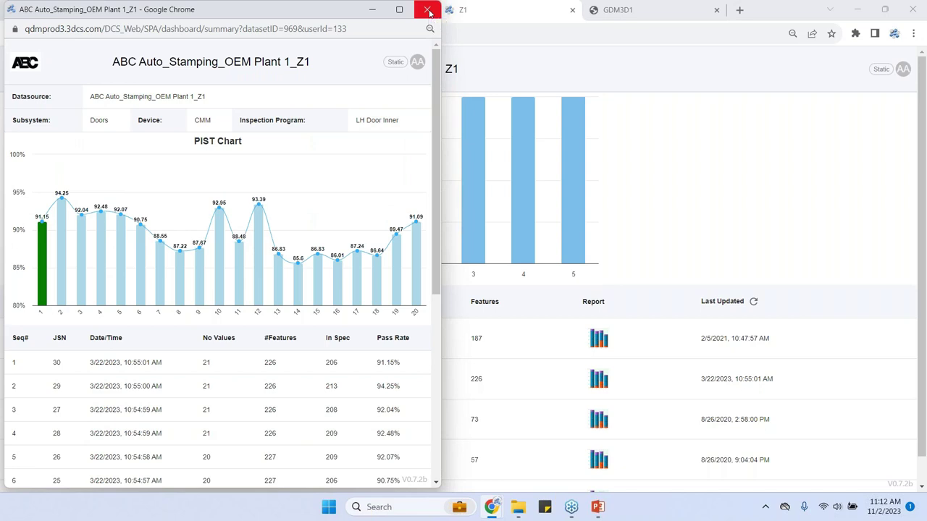
left_click(428, 13)
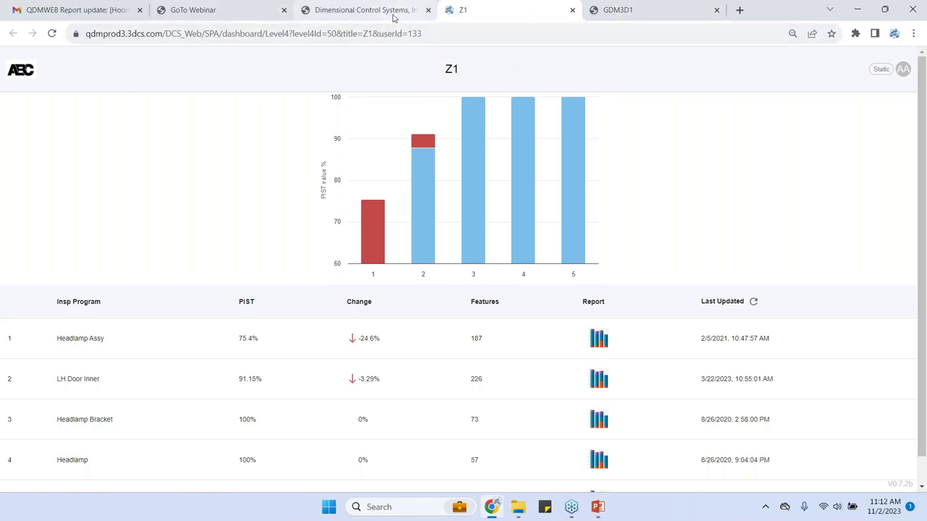
Return to the Z1 high level reports and drill through Stamping OEM Plant 1 and Doors to the LH Door Inner inspection program.
left_click(398, 15)
scroll(292, 384, "down", 1)
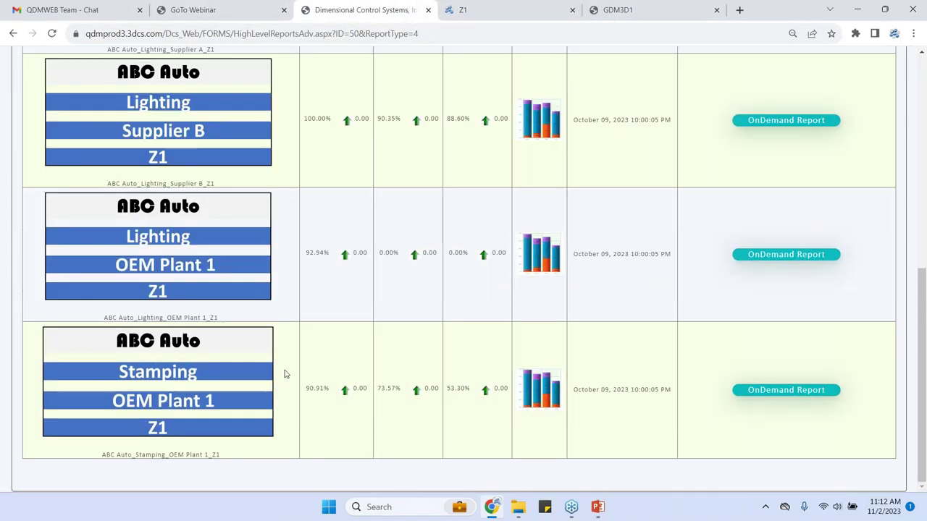
left_click(174, 382)
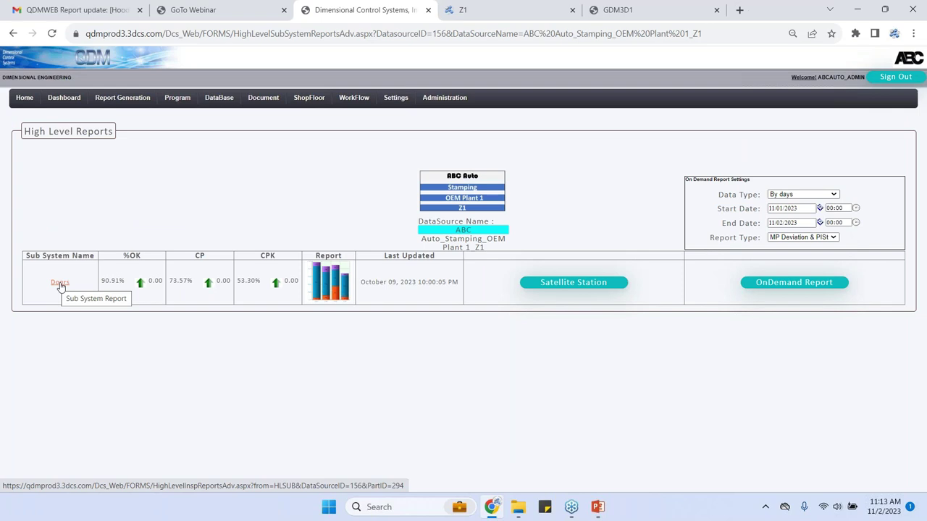
left_click(59, 284)
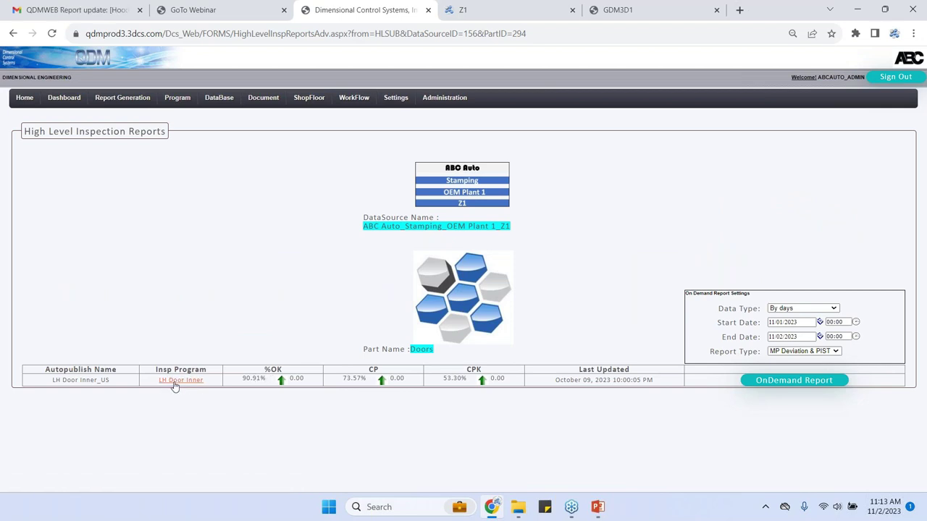
left_click(181, 381)
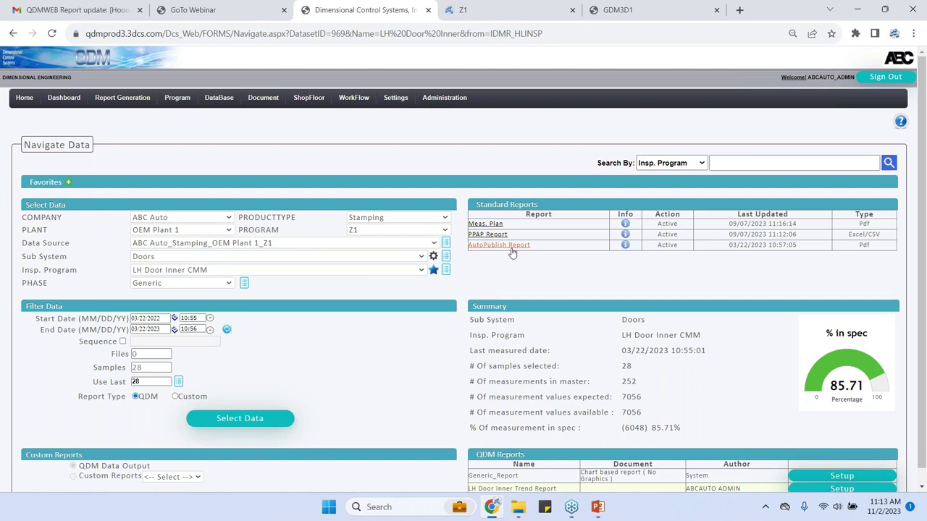
Set the data filter to use the last 20 samples and select that data.
double_click(145, 381)
type("20")
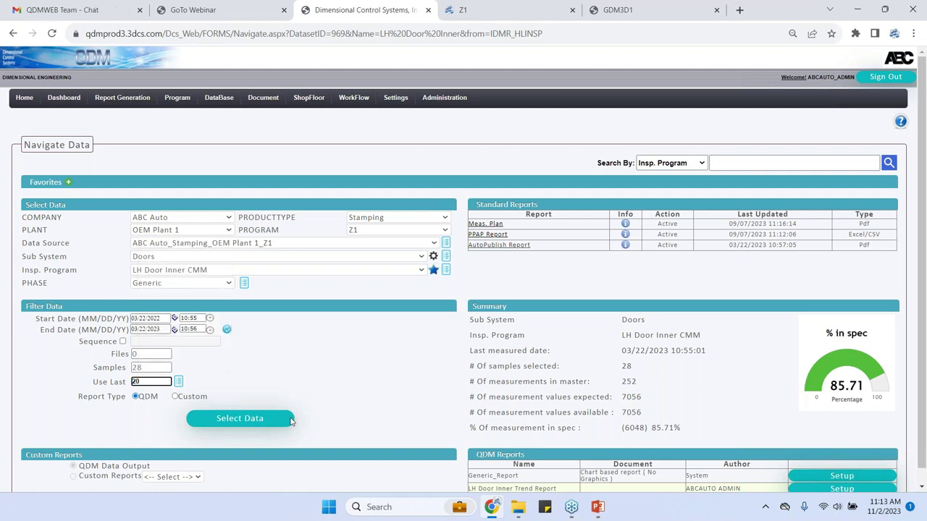
left_click(247, 420)
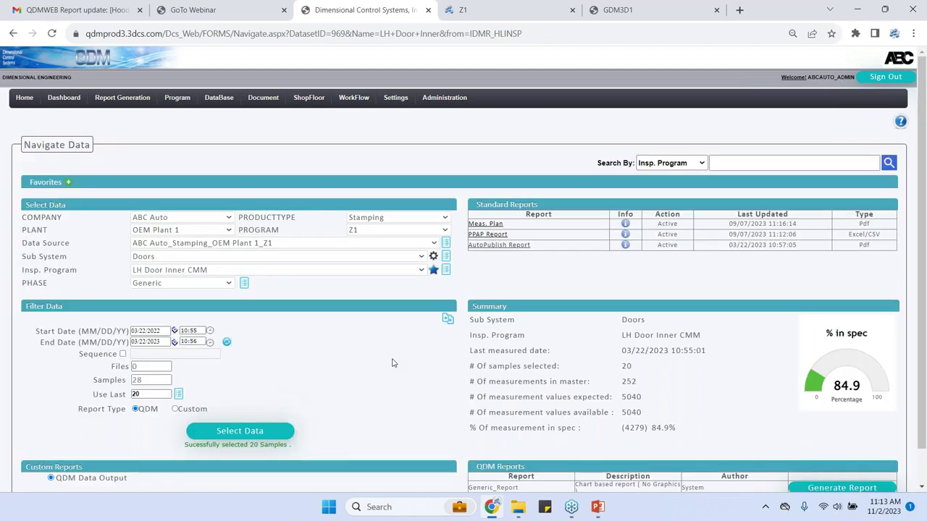
Open the LH Door Inner Trend Report from the QDM reports and generate it as an interactive report.
scroll(420, 376, "down", 1)
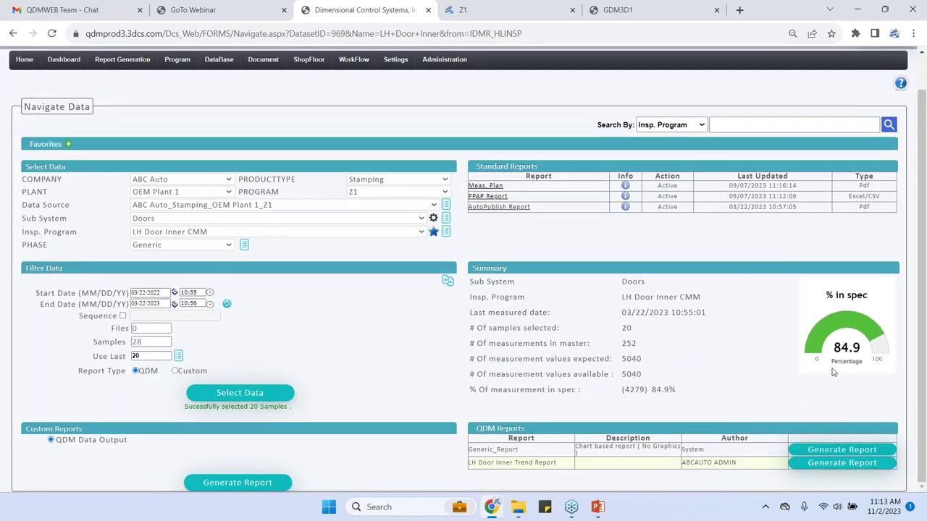
left_click(845, 463)
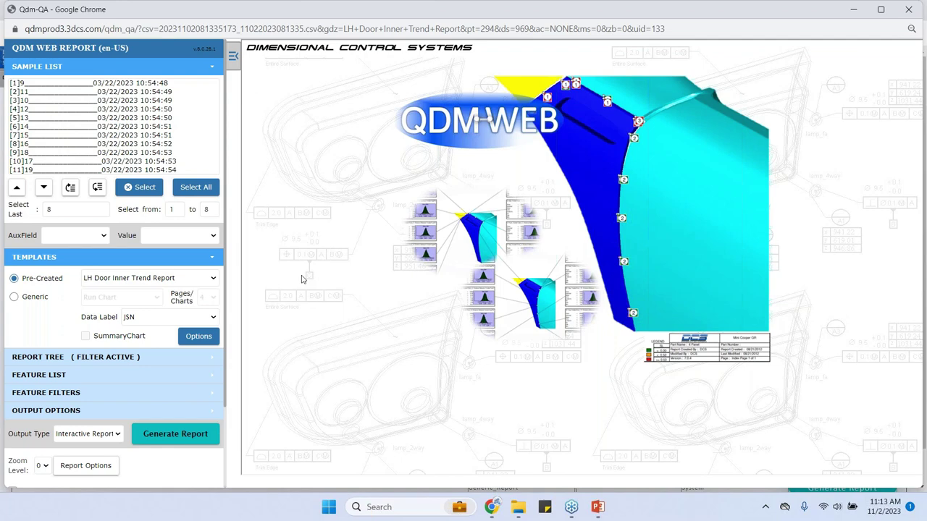
left_click(181, 438)
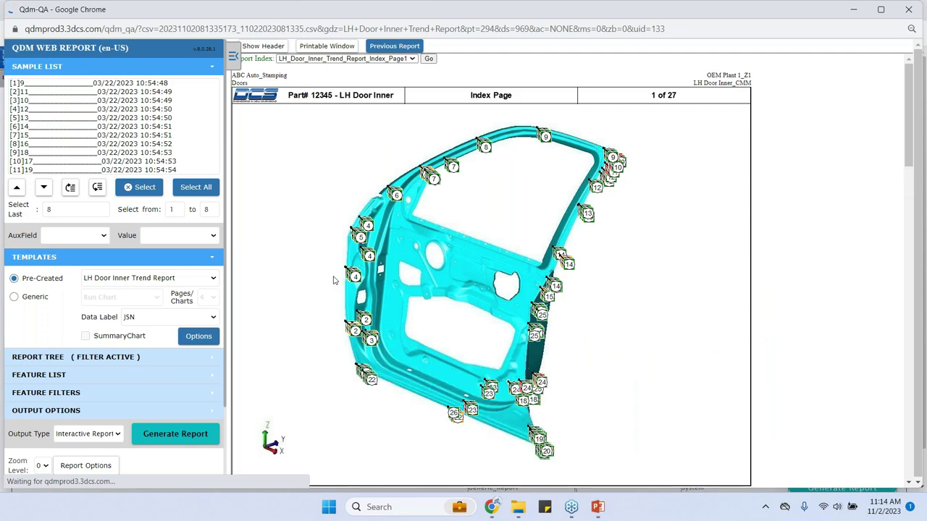
Examine the trend report's index page and the statistics and run charts on its CMM Points pages.
scroll(340, 268, "down", 4)
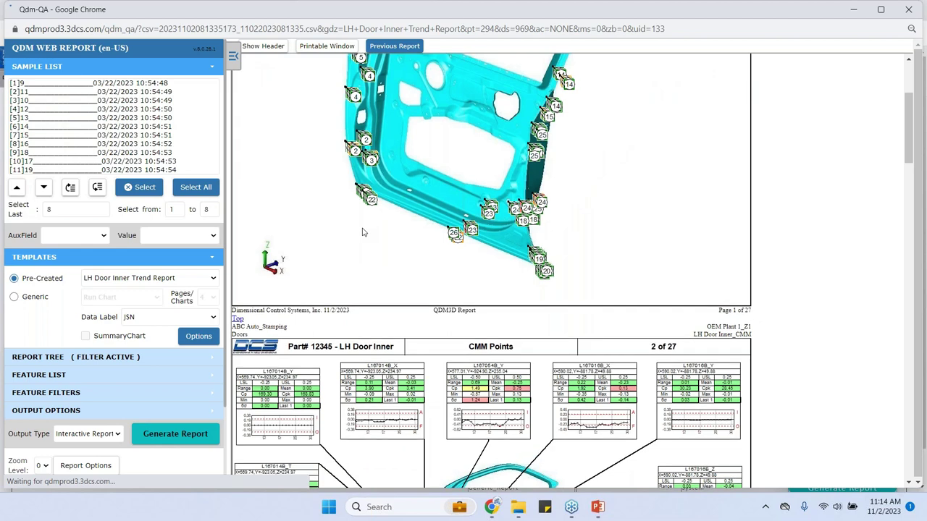
scroll(364, 233, "up", 2)
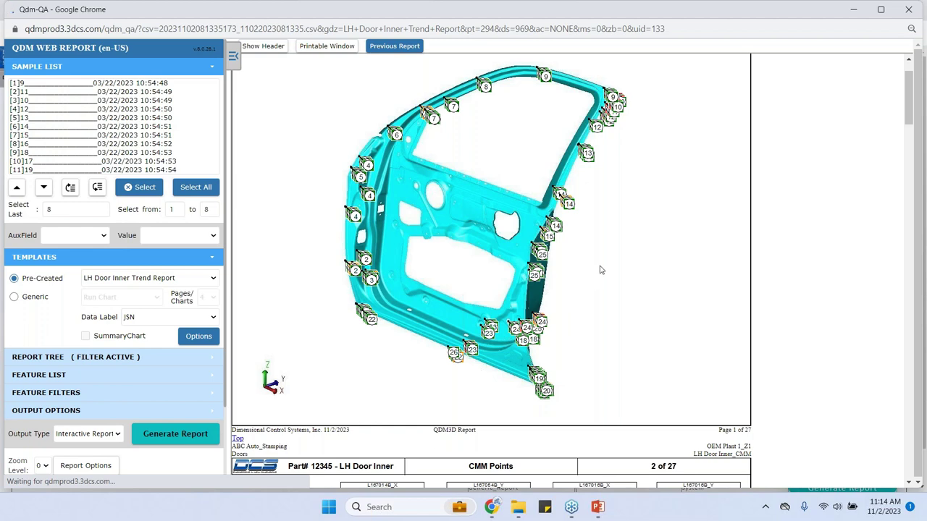
scroll(600, 270, "down", 3)
scroll(590, 110, "down", 3)
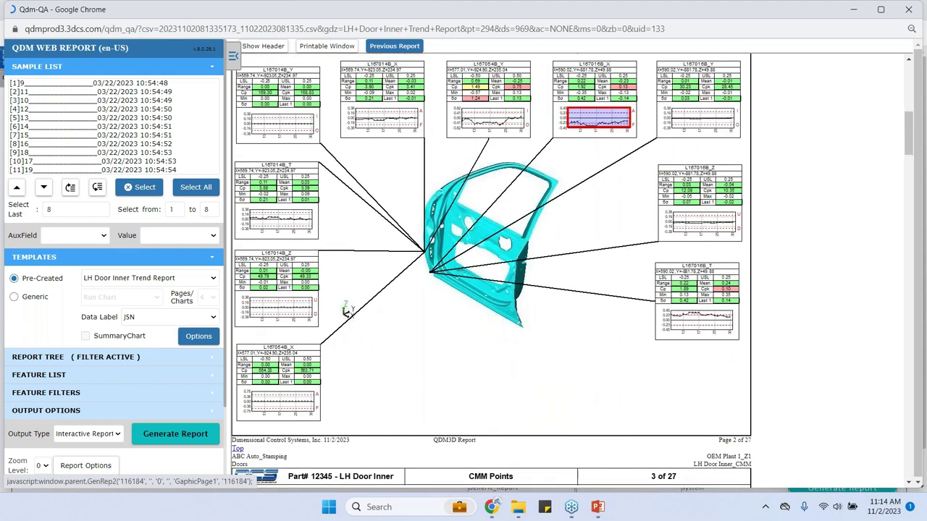
scroll(590, 121, "up", 1)
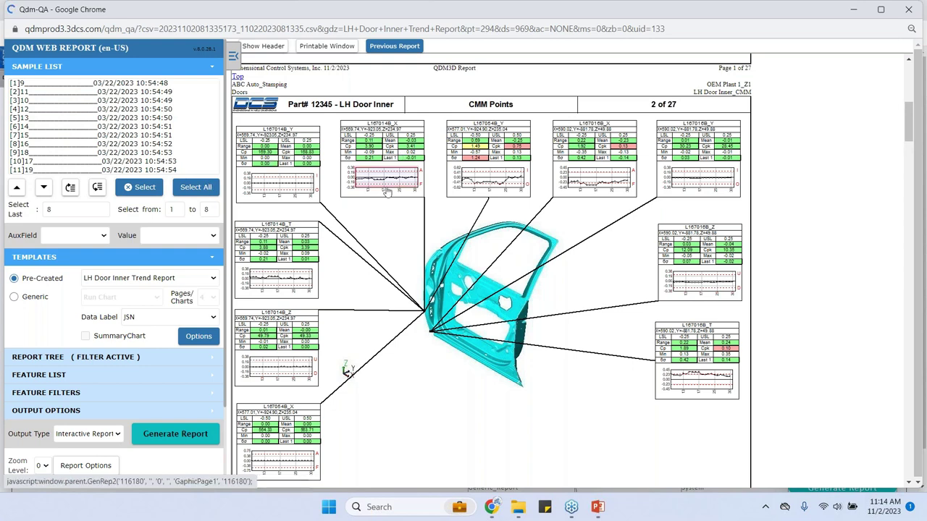
left_click(382, 190)
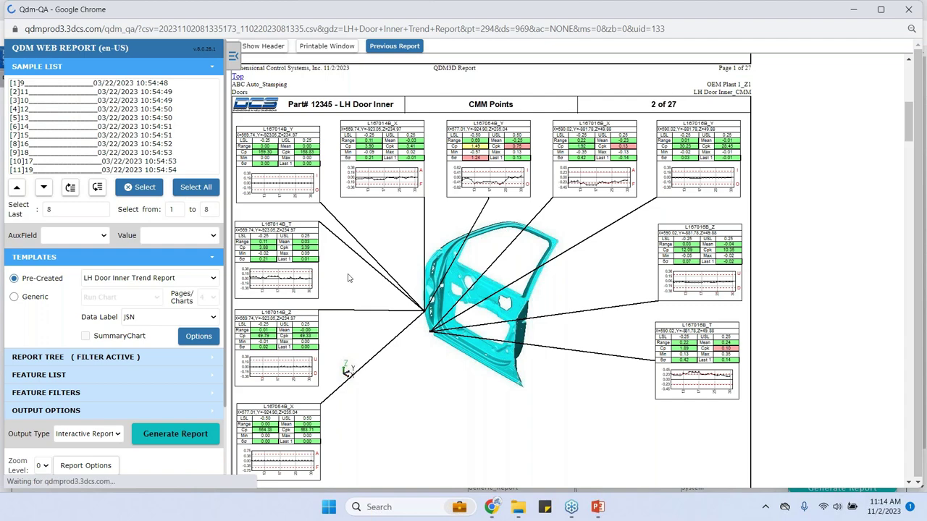
scroll(347, 278, "down", 6)
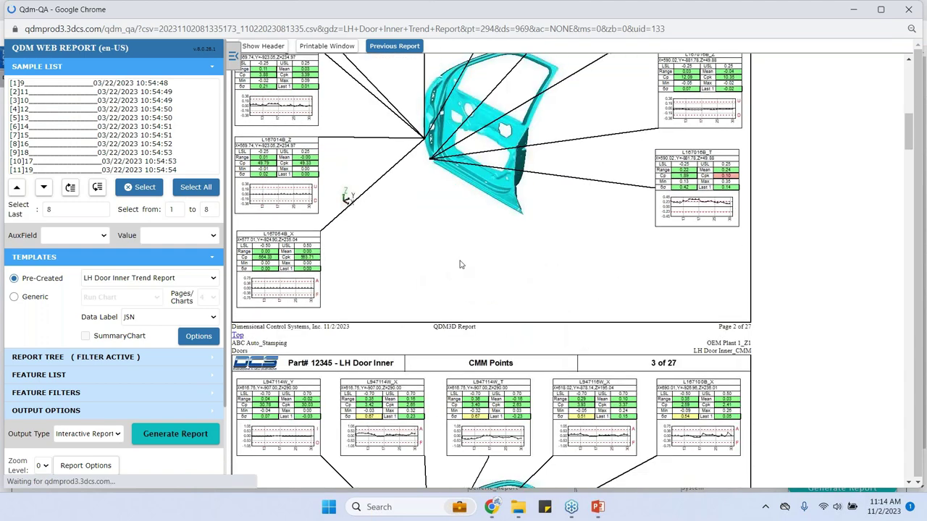
scroll(581, 201, "down", 2)
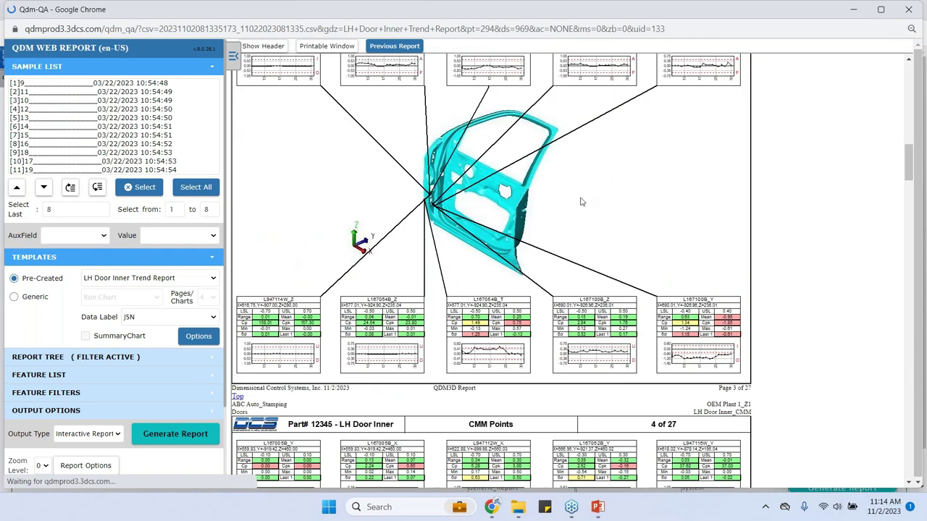
scroll(581, 200, "down", 2)
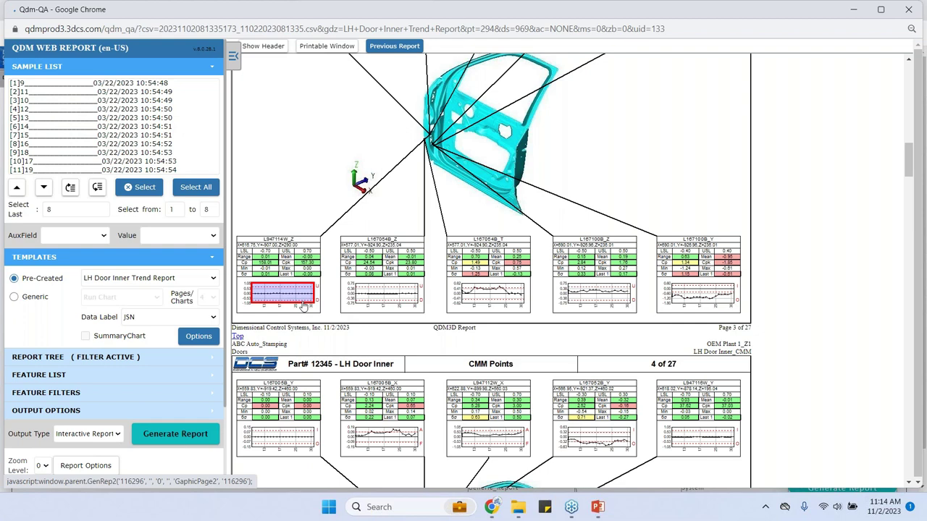
Filter the report features to show only red ones with Spec. Limit as the index chart indicator, and regenerate the report.
left_click(303, 307)
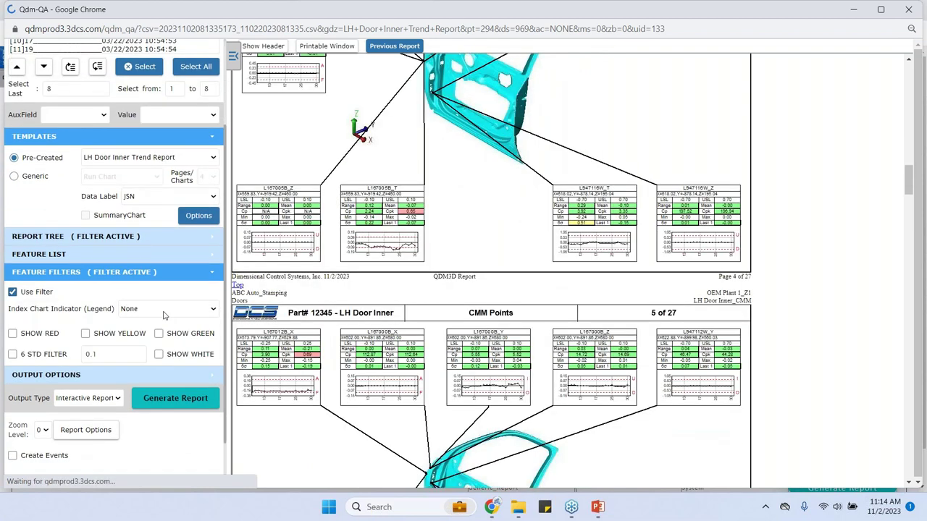
left_click(164, 310)
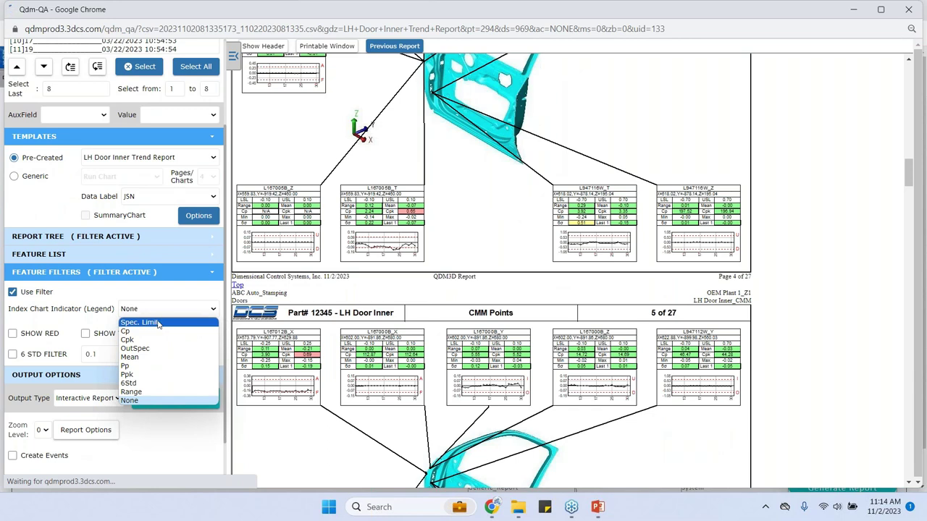
left_click(157, 324)
left_click(13, 333)
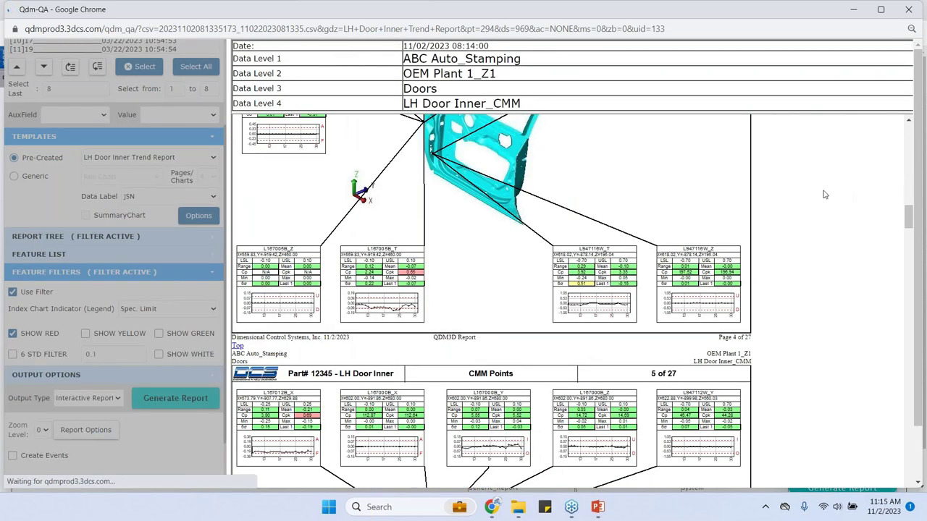
scroll(824, 194, "up", 8)
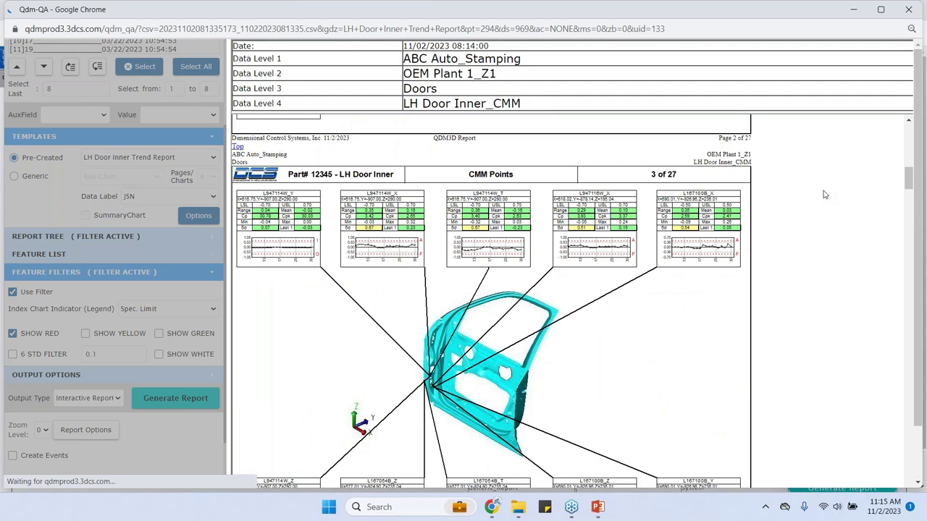
scroll(824, 194, "up", 5)
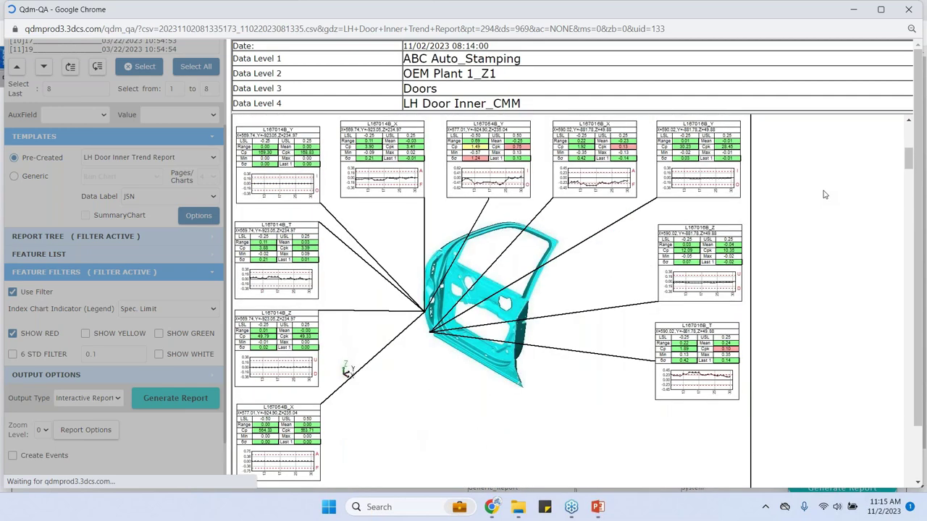
scroll(824, 194, "up", 5)
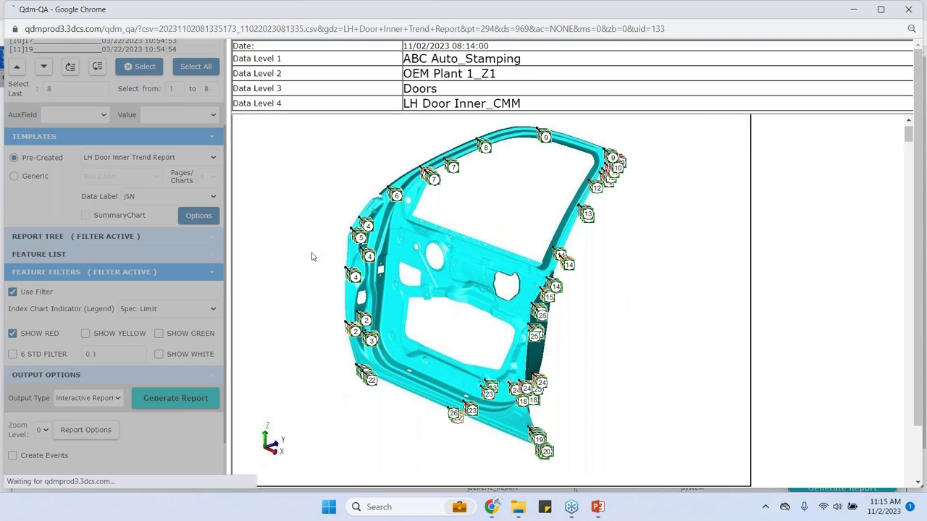
Examine the filtered report's index and CMM Points pages and open the detailed charts of feature L167054B_T.
scroll(312, 256, "down", 2)
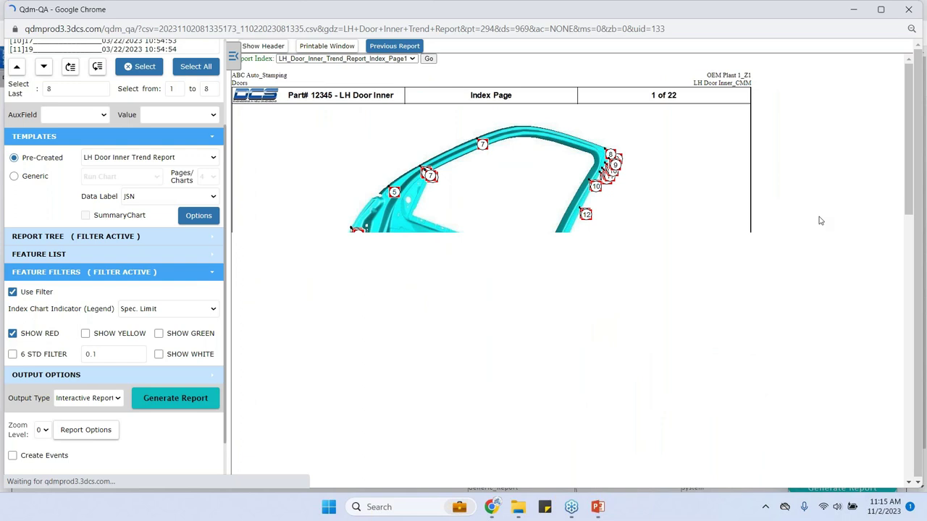
scroll(798, 232, "down", 1)
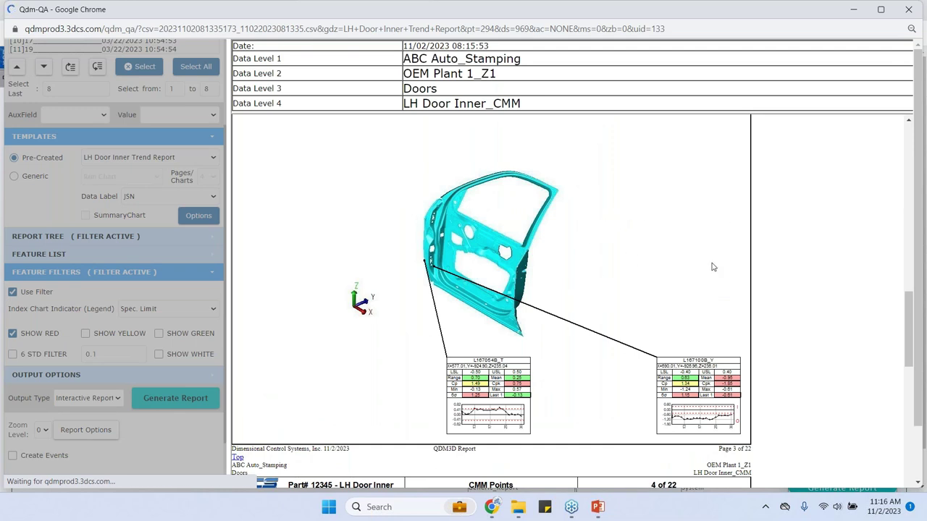
scroll(800, 211, "up", 3)
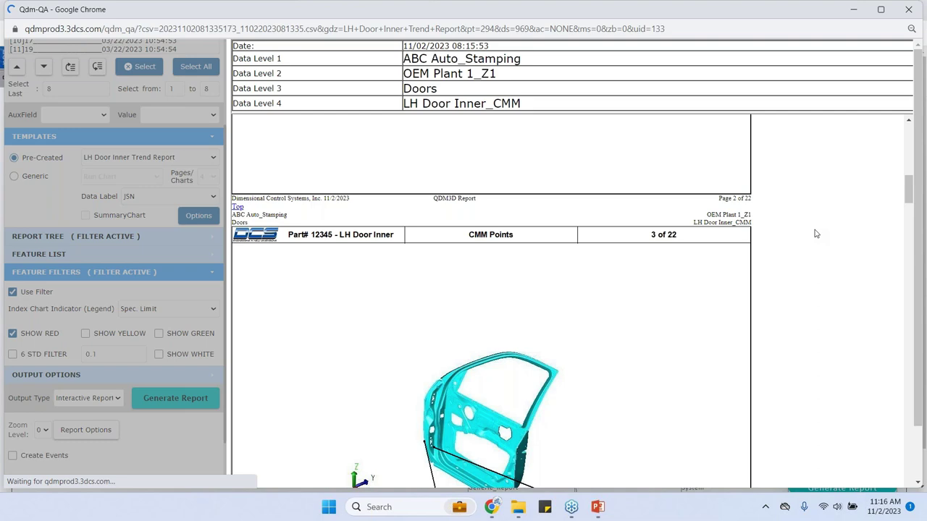
scroll(811, 250, "up", 3)
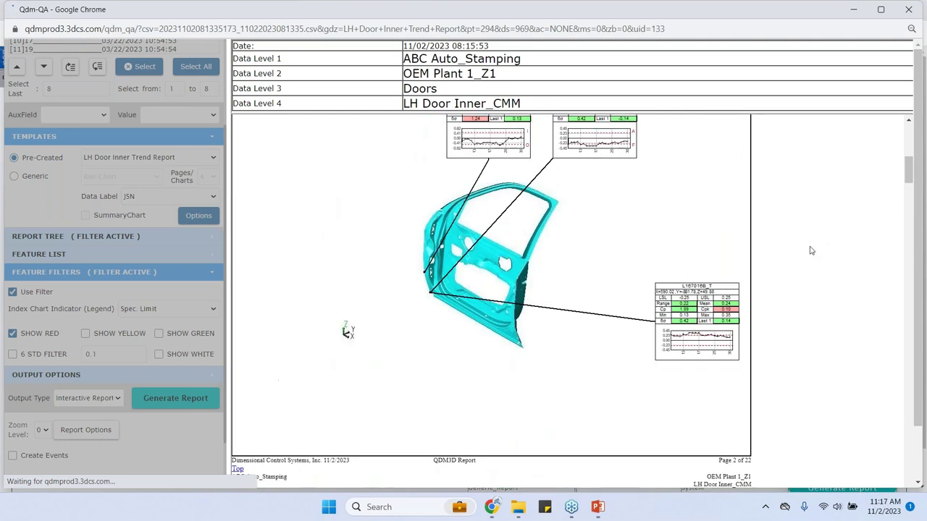
scroll(810, 251, "up", 3)
scroll(809, 246, "down", 2)
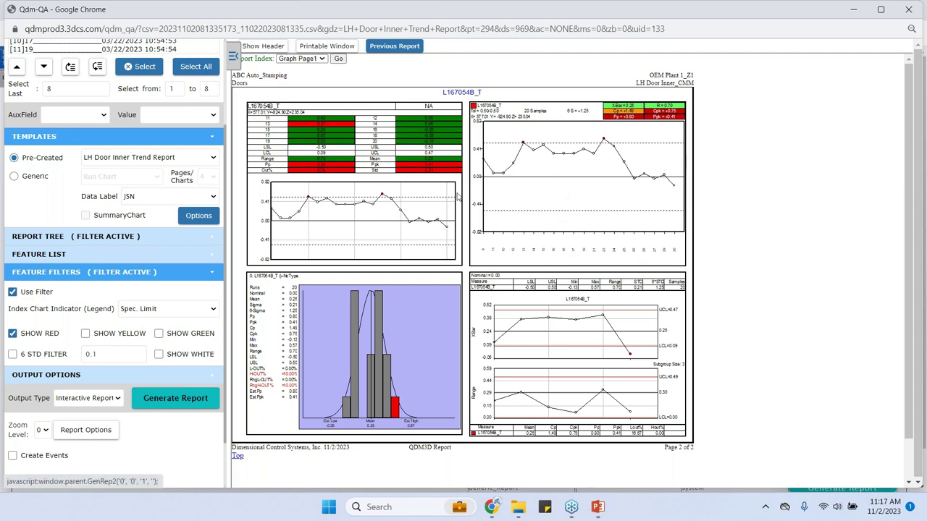
Inspect the L167054B_T run chart and locate sample 23 in the sample list.
mouse_move(383, 199)
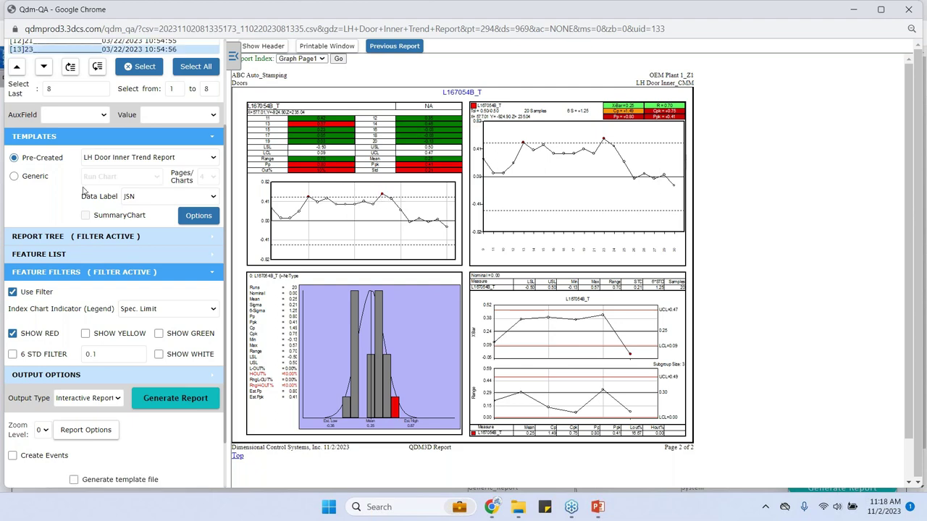
scroll(108, 196, "up", 2)
scroll(105, 137, "down", 2)
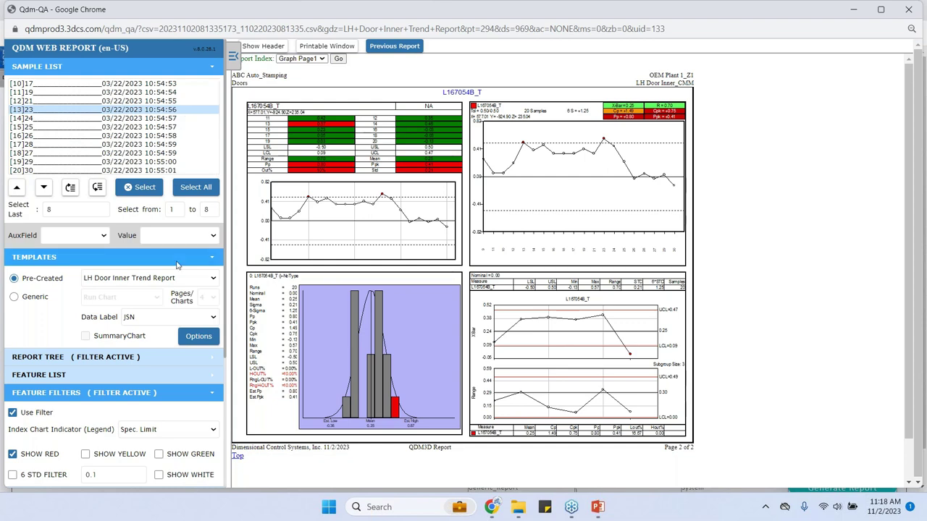
Enable generating a template file for the report.
scroll(176, 286, "down", 2)
scroll(176, 286, "down", 1)
left_click(74, 418)
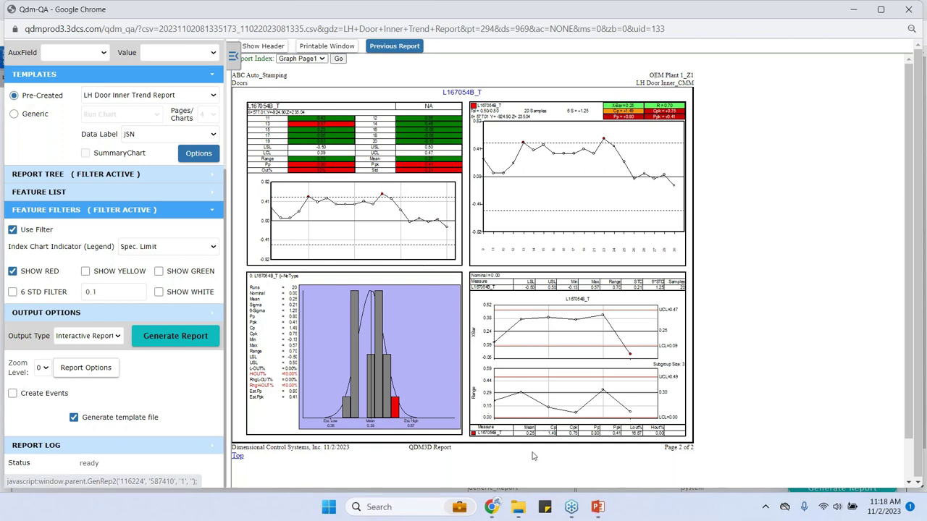
Switch from the browser report to the running PowerPoint slide show of the November 2023 webinar.
mouse_move(598, 513)
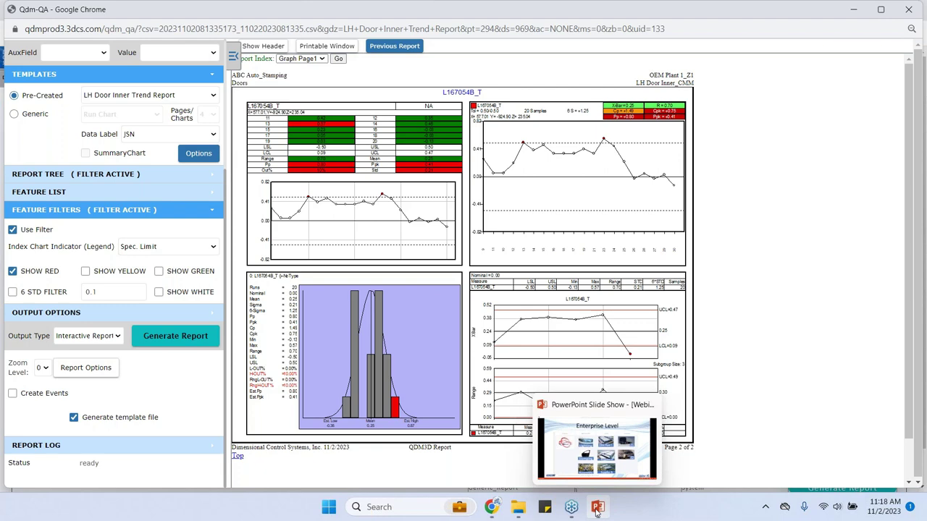
left_click(598, 510)
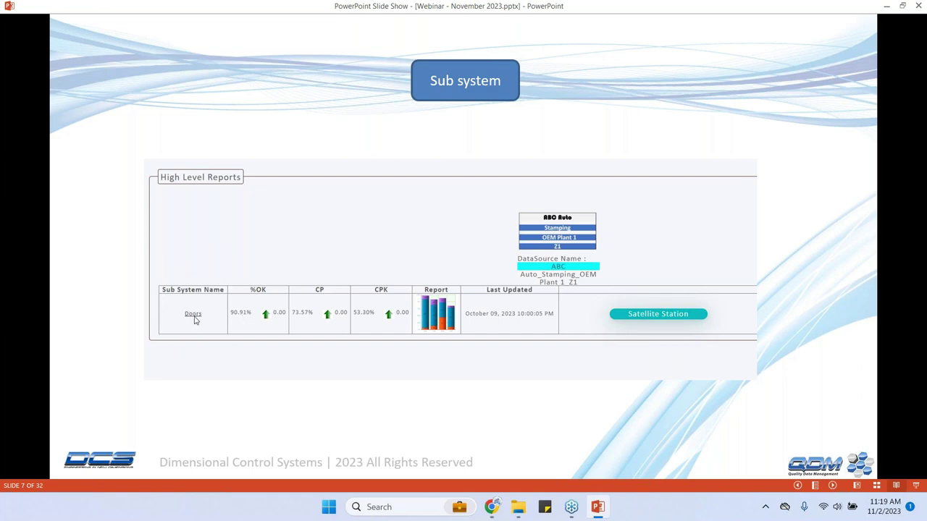
left_click(287, 252)
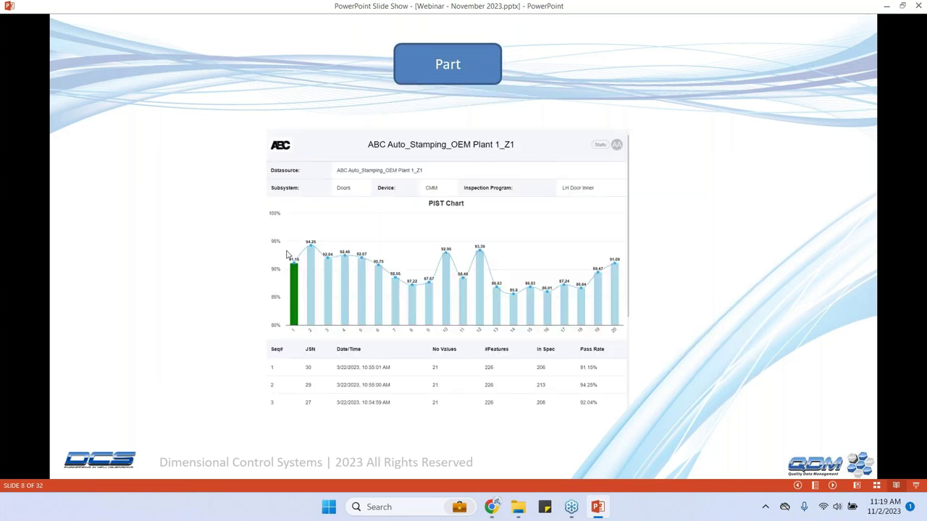
left_click(160, 250)
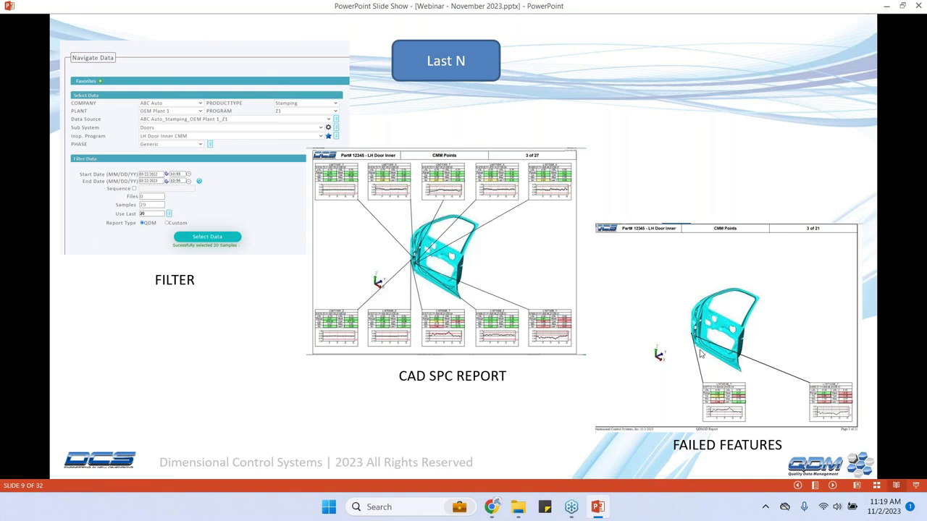
left_click(732, 345)
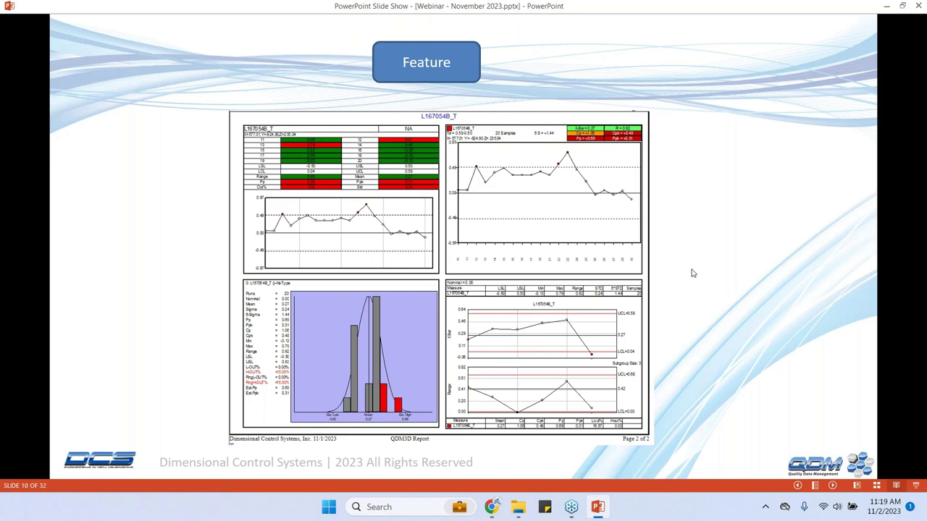
key("Right")
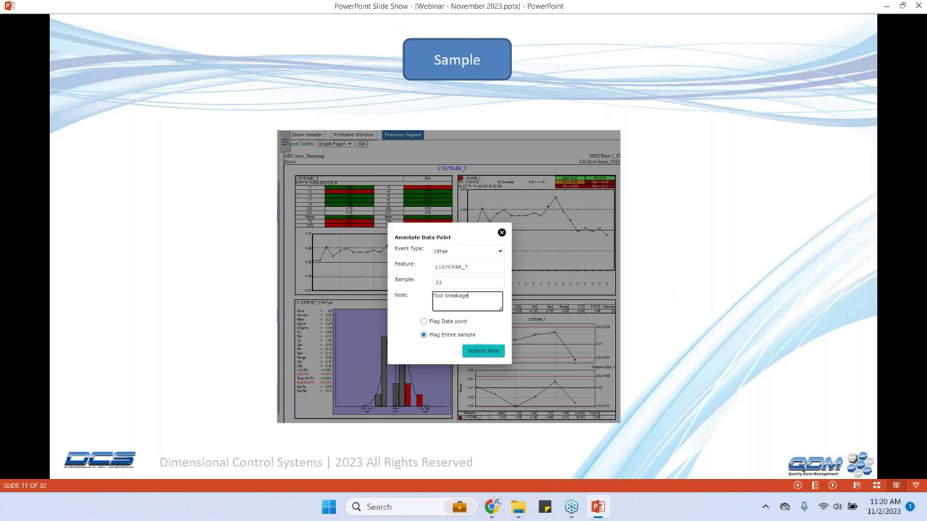
left_click(662, 268)
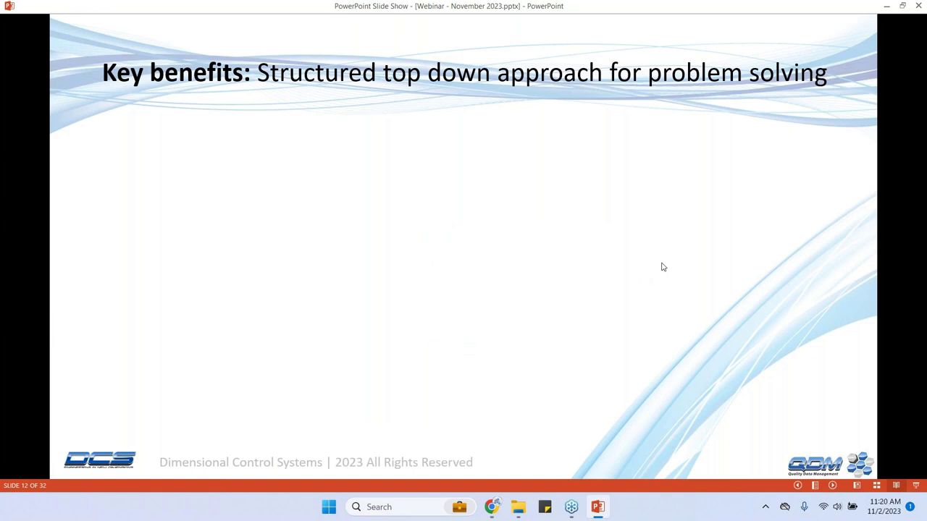
left_click(661, 267)
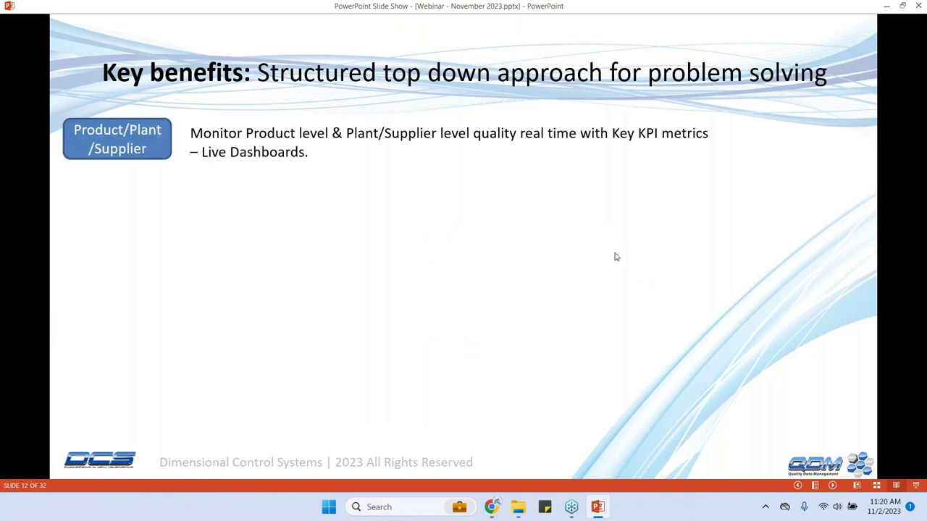
left_click(495, 222)
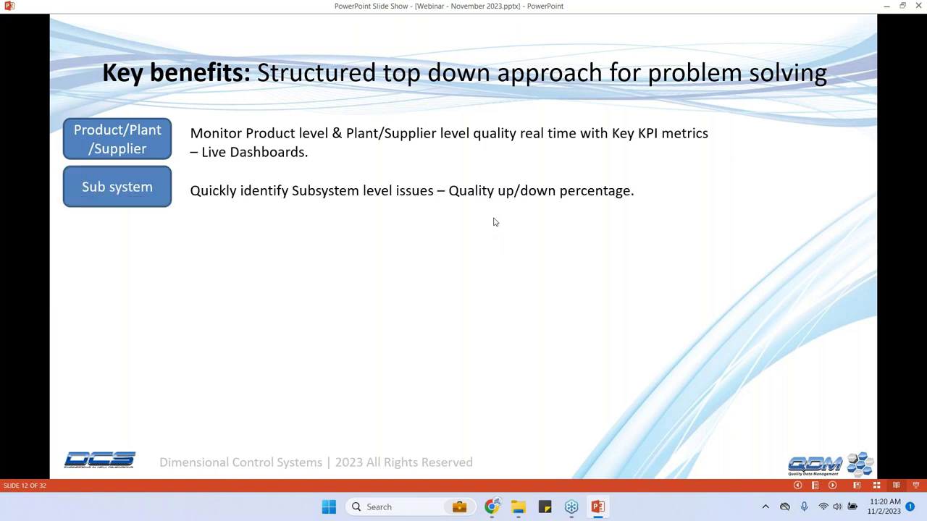
left_click(495, 222)
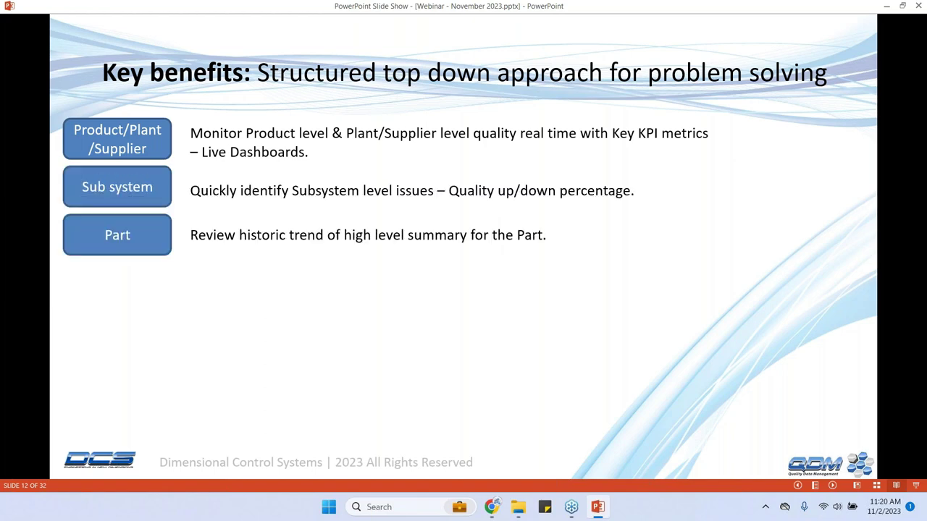
key("Right")
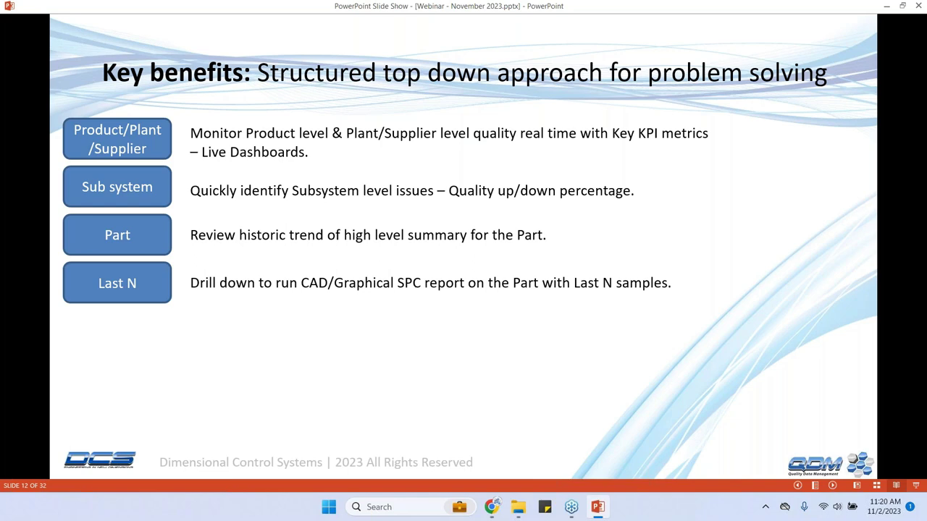
left_click(484, 241)
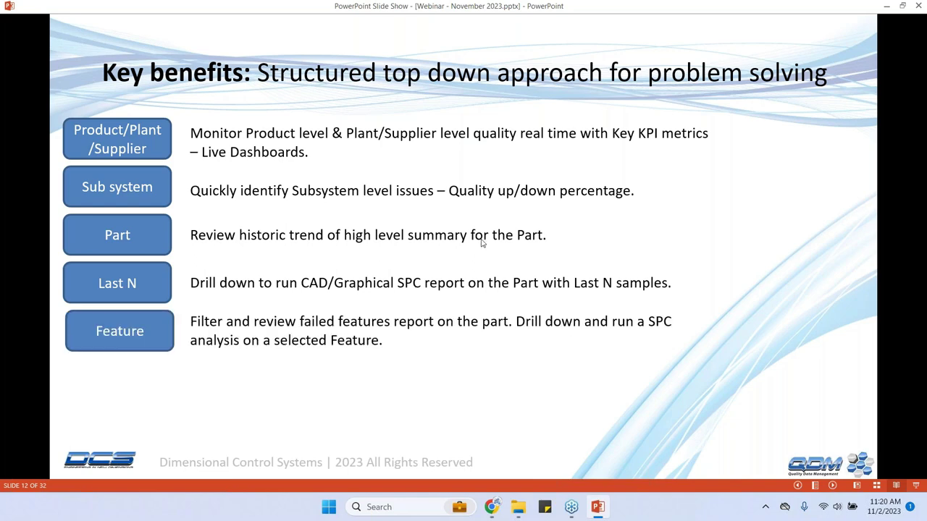
left_click(408, 249)
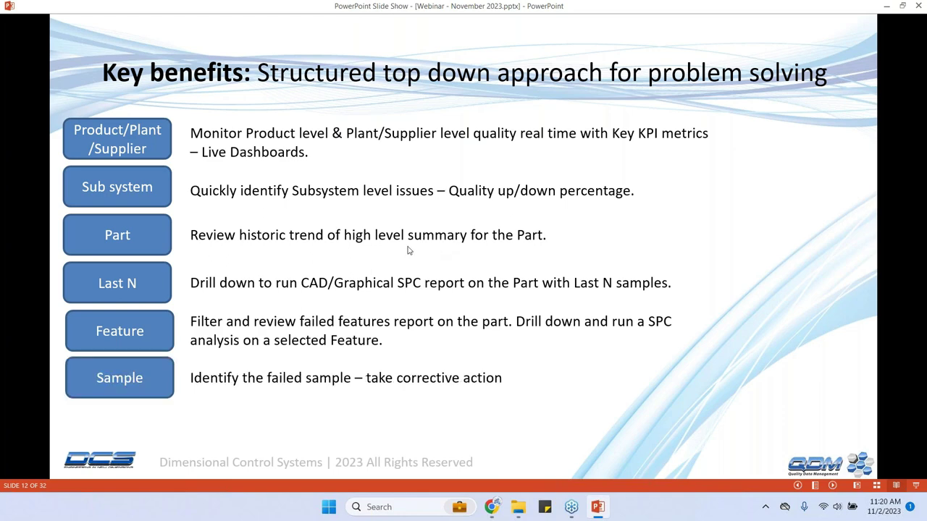